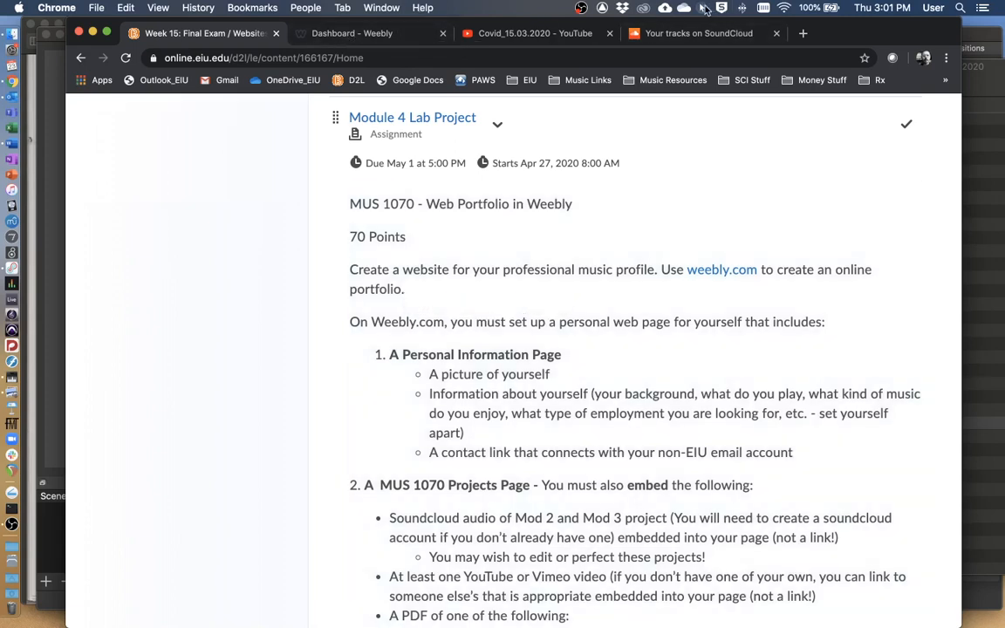
click(703, 11)
click(702, 41)
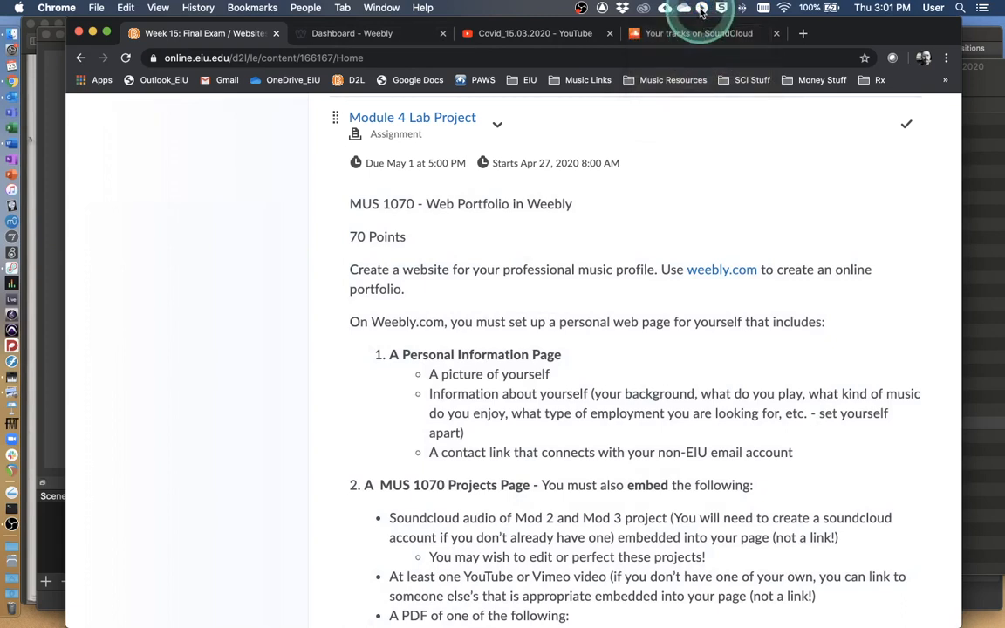
key(ctrl)
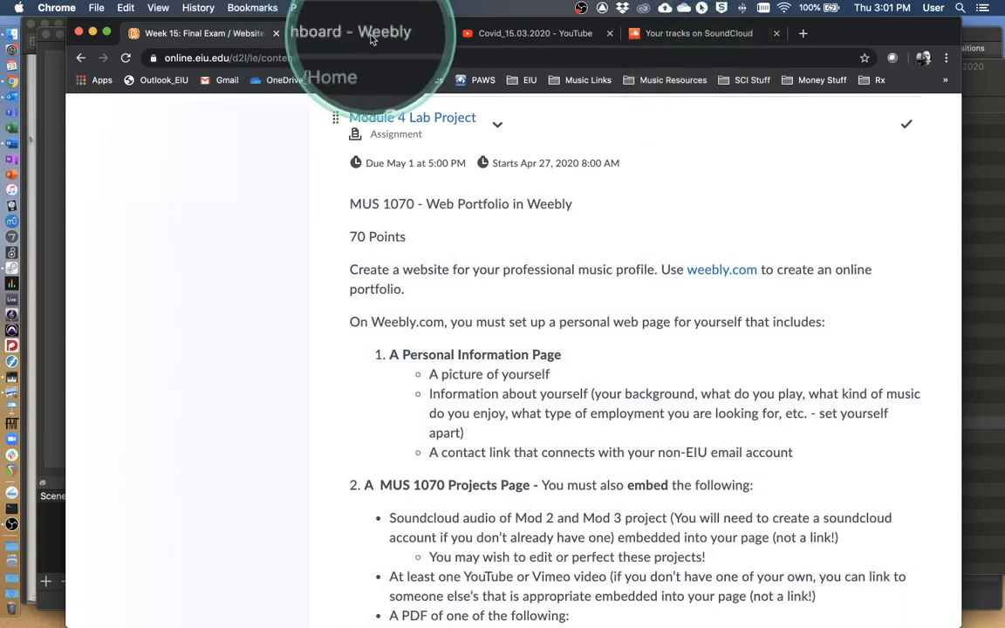
key(ctrl)
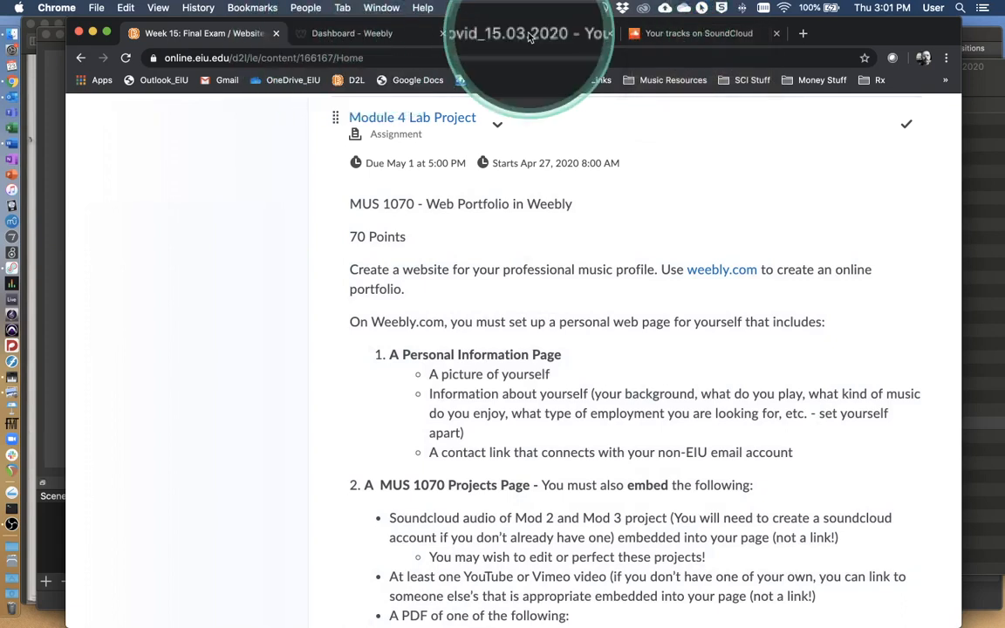
key(ctrl)
key(ctrl)
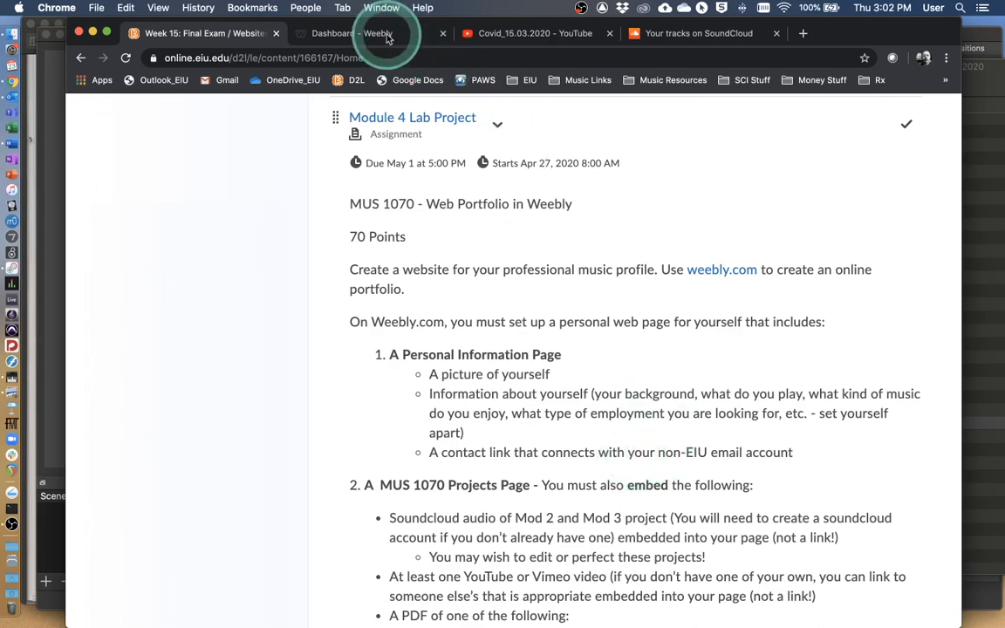
Switch to the Weebly dashboard, open the website for editing, and add a standard page named "Intro Page".
click(354, 33)
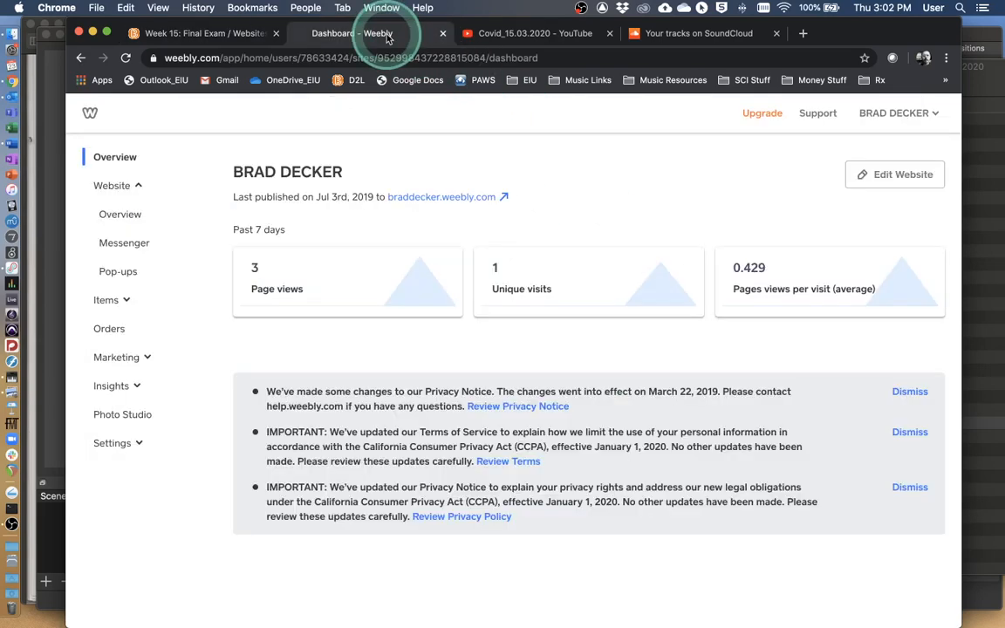
click(888, 184)
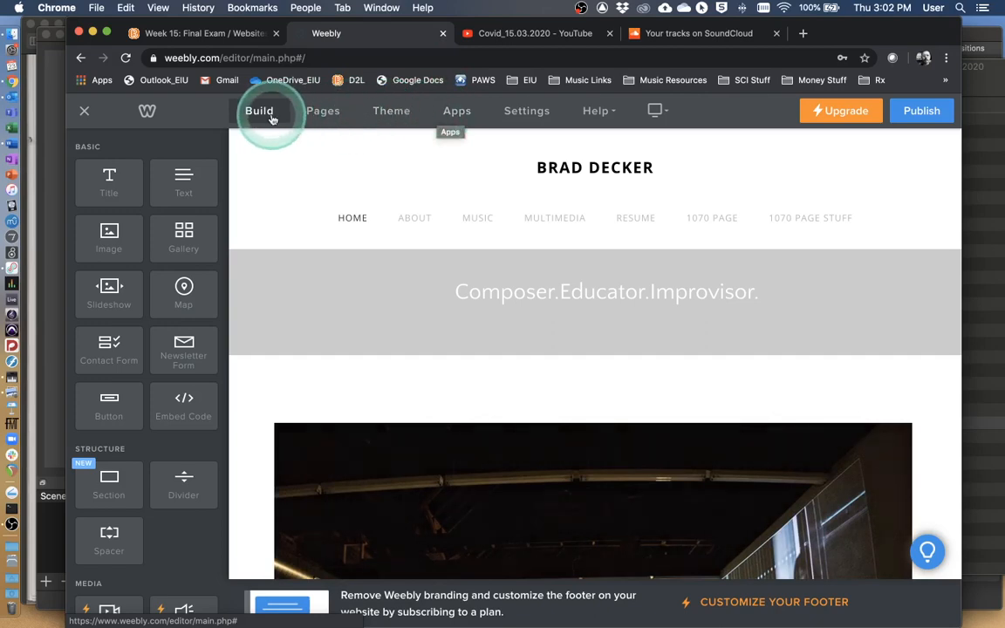
click(325, 113)
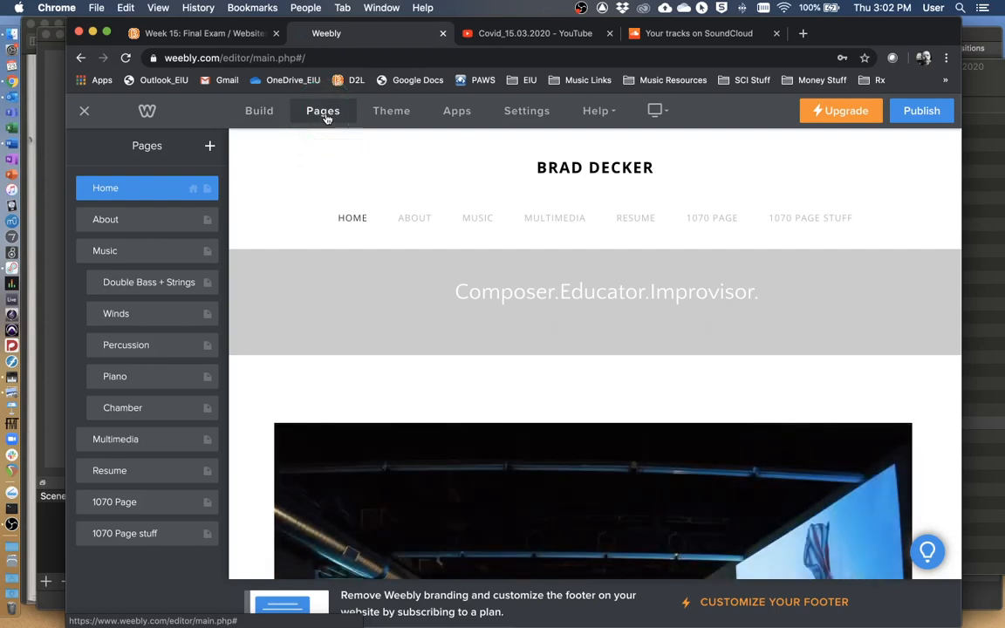
click(211, 148)
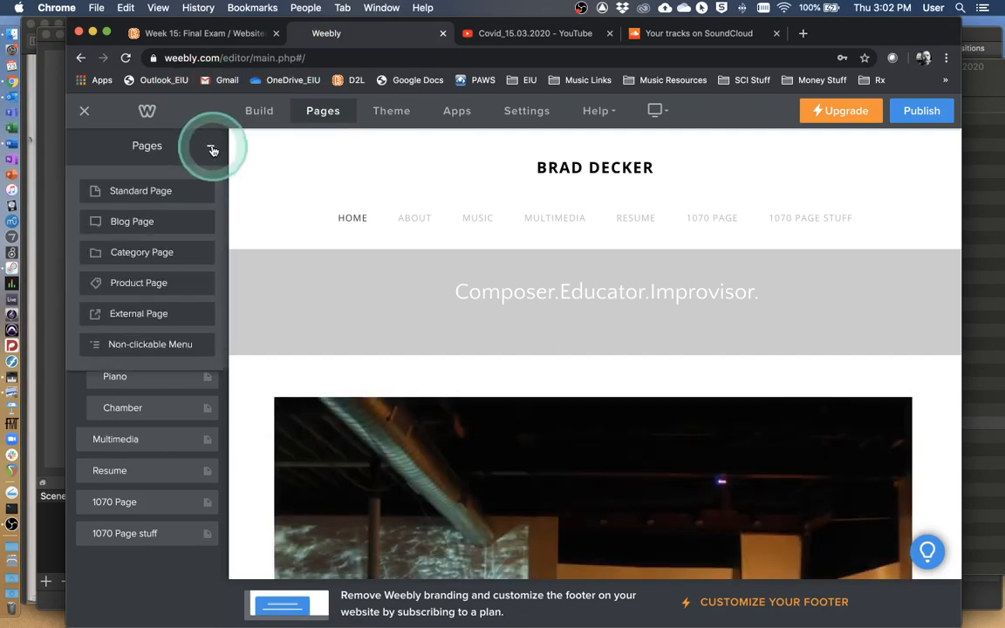
click(171, 193)
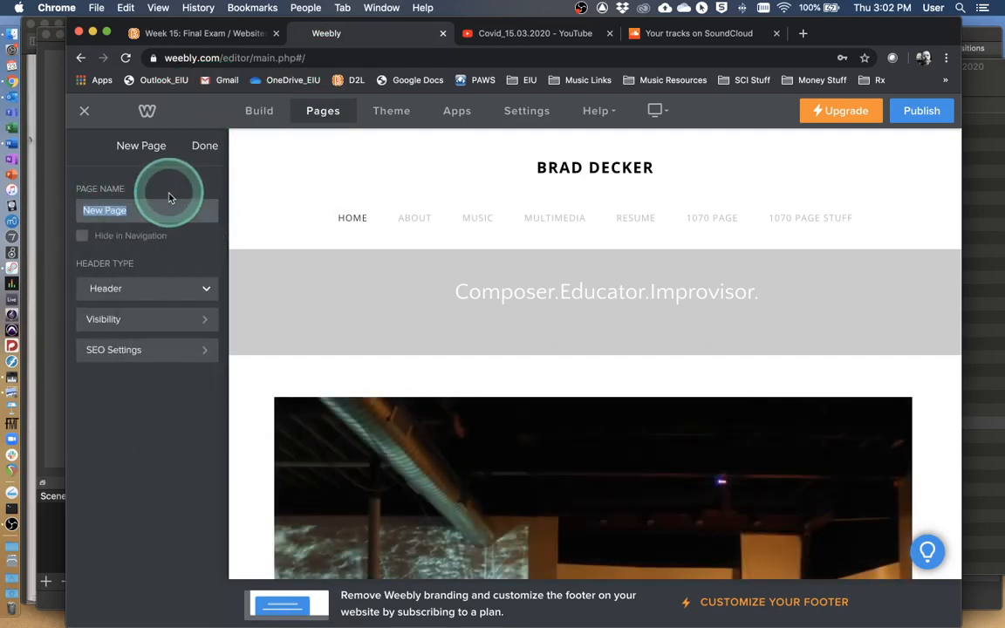
text(Intro)
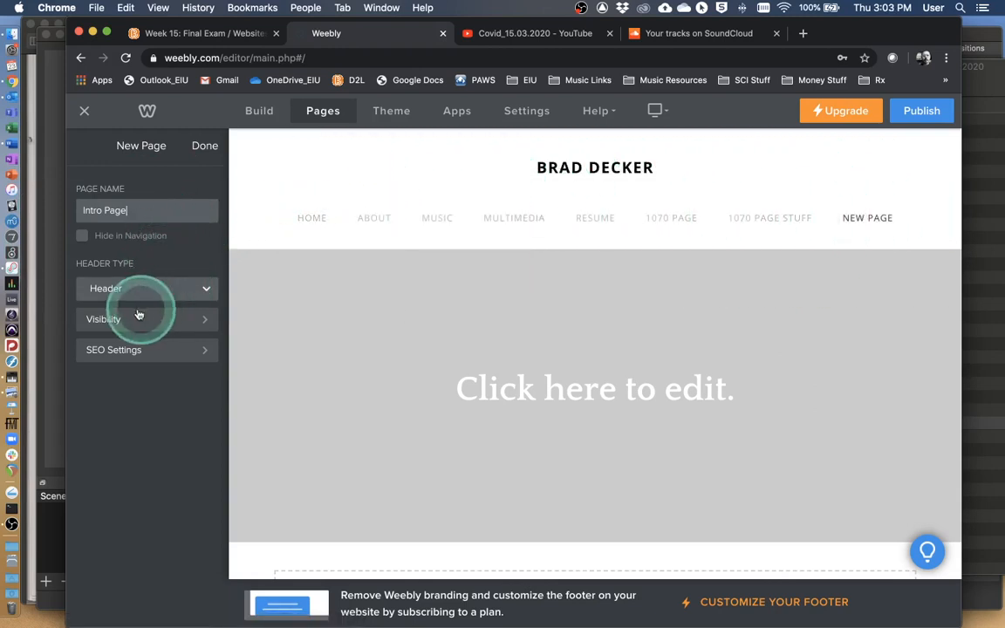
click(205, 146)
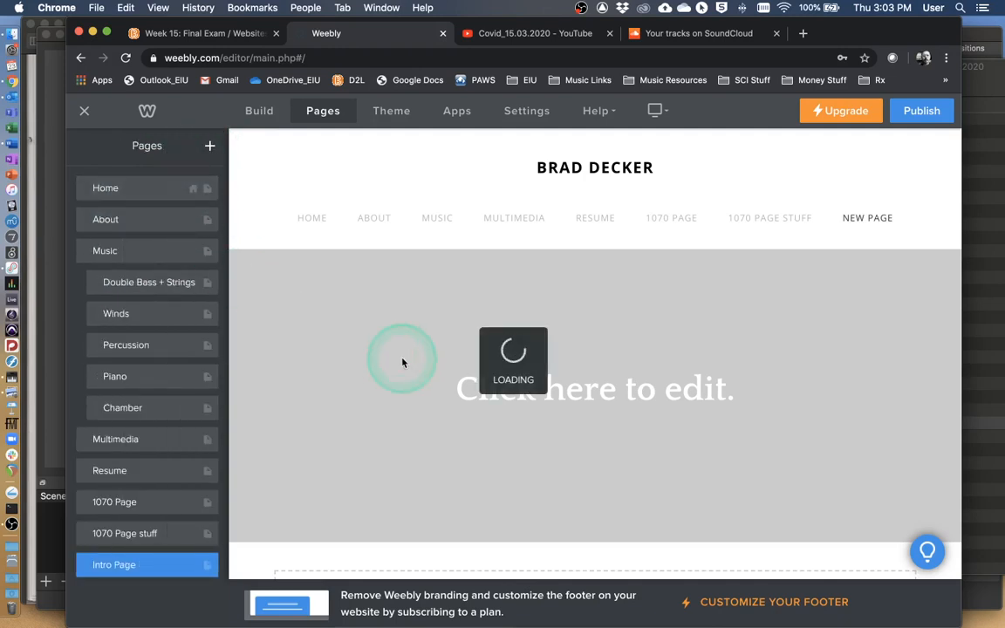
Place an Image element to the left of the Intro Page header title, dismissing the upload dialogs without choosing a file.
click(264, 114)
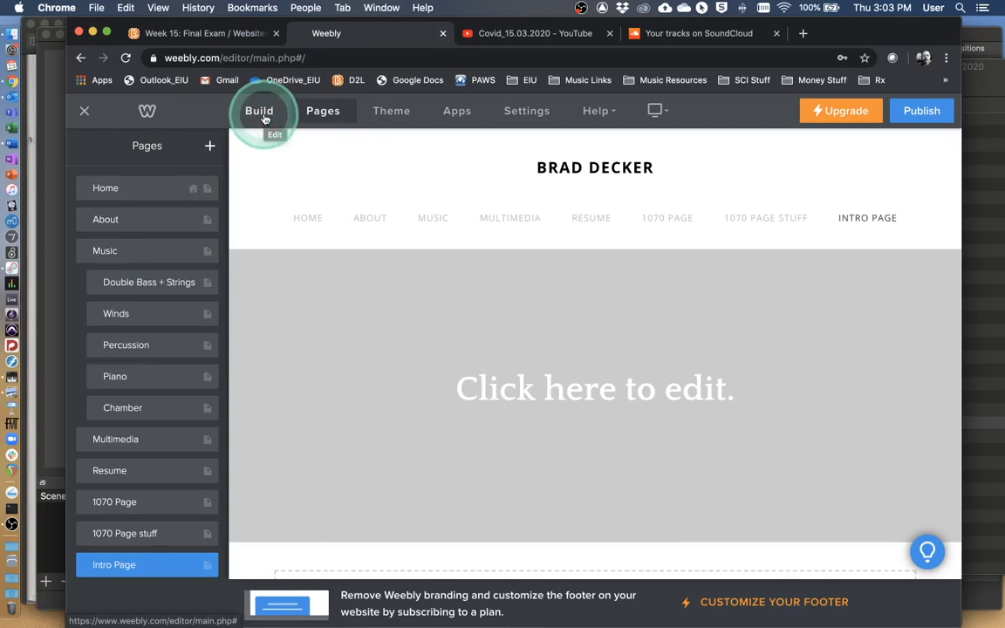
drag(103, 234, 390, 382)
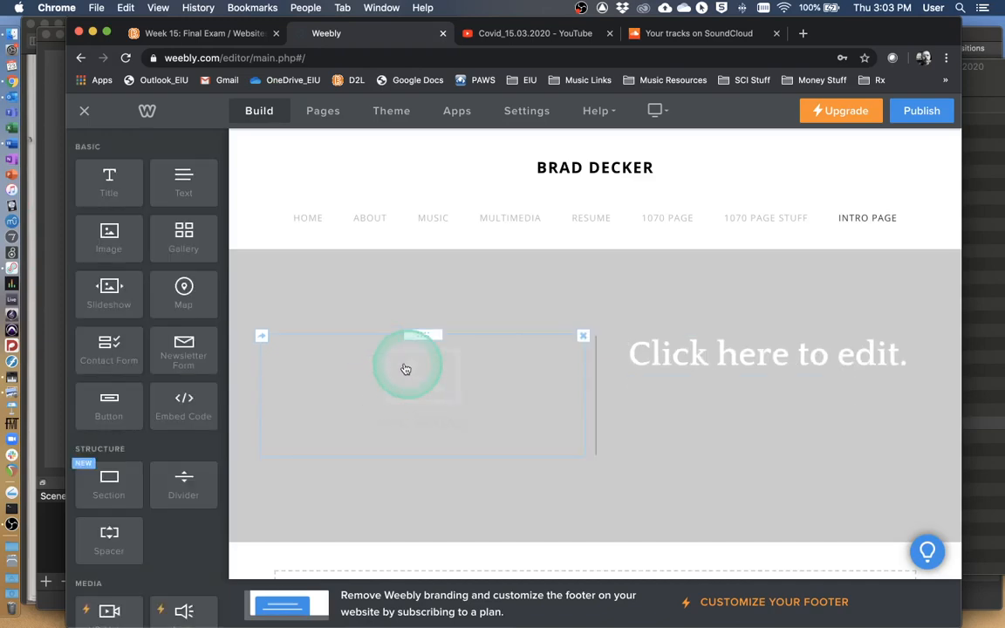
click(406, 369)
click(464, 400)
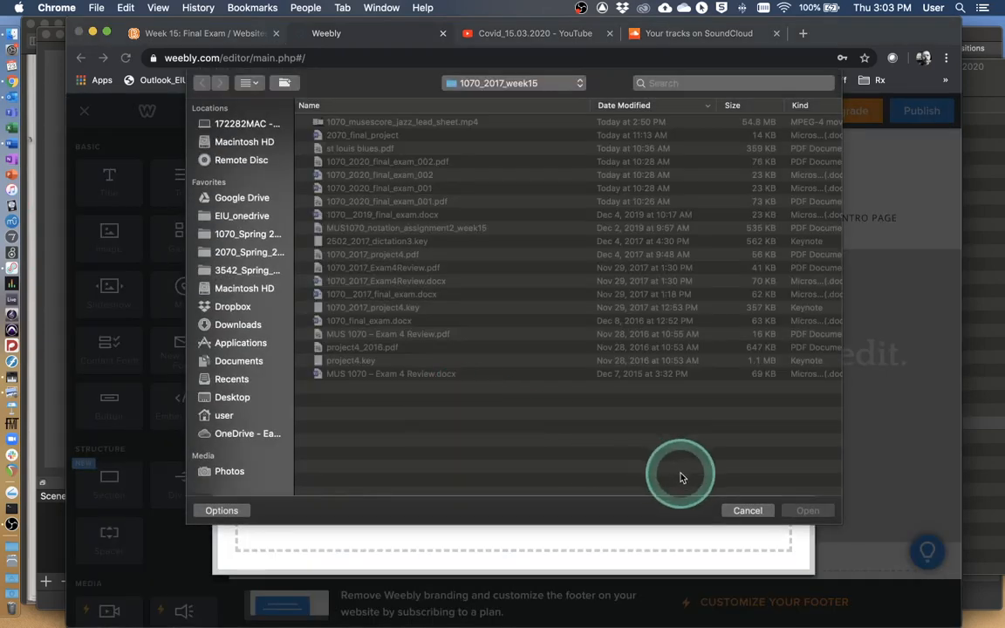
click(750, 511)
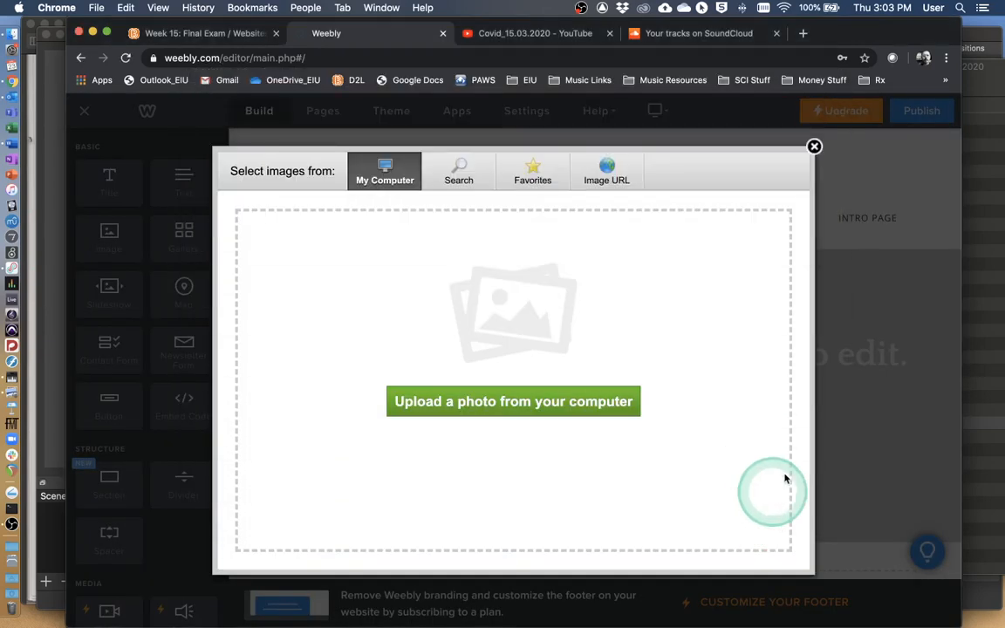
click(815, 147)
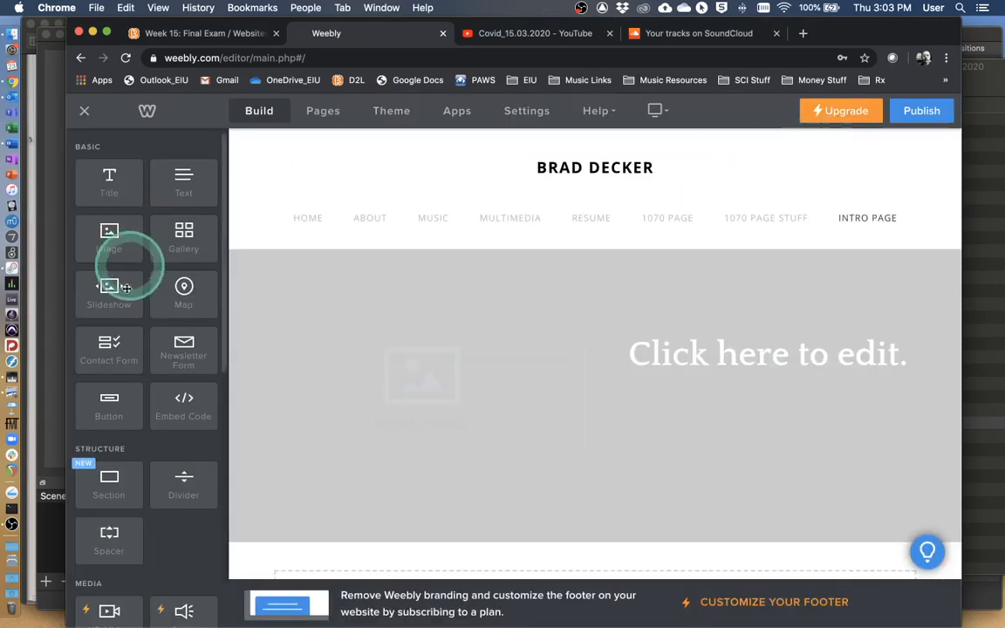
Add a Contact Form below the image placeholder in the header and look over its fields.
drag(107, 371, 410, 414)
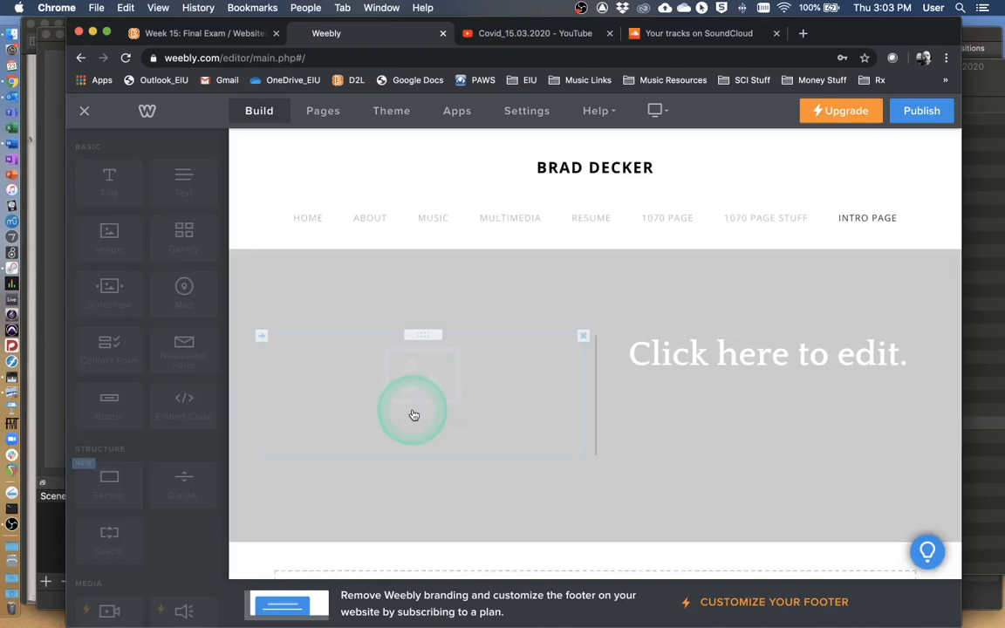
scroll(427, 418, down, 3)
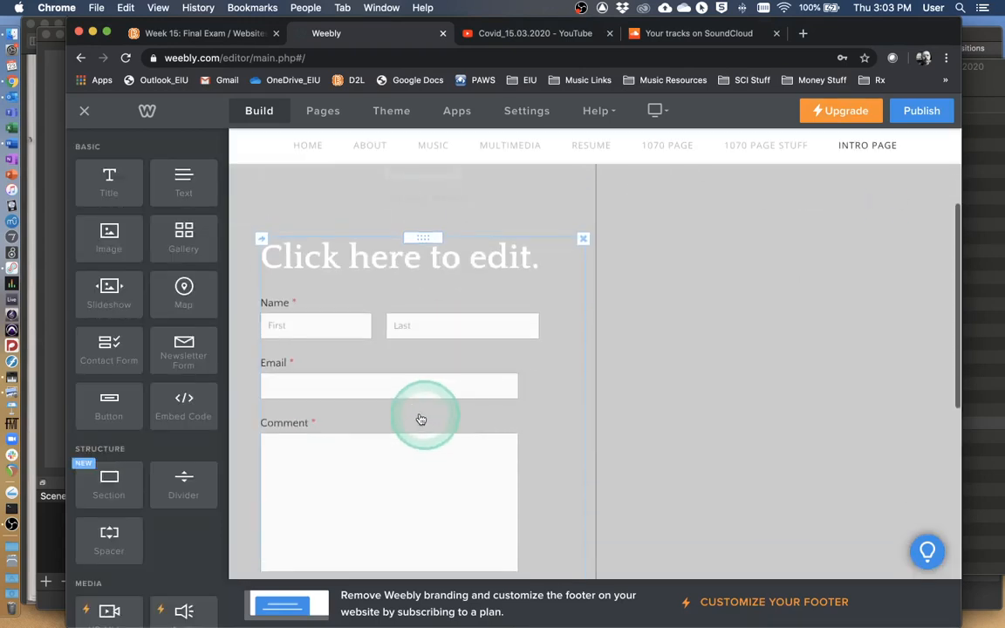
scroll(297, 331, down, 2)
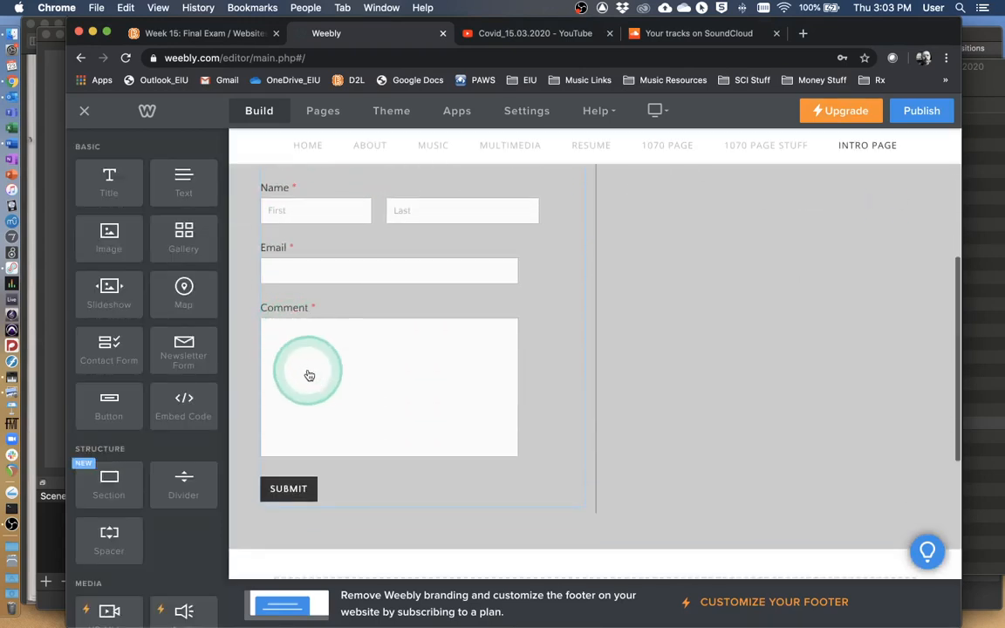
scroll(367, 437, up, 3)
scroll(419, 390, up, 1)
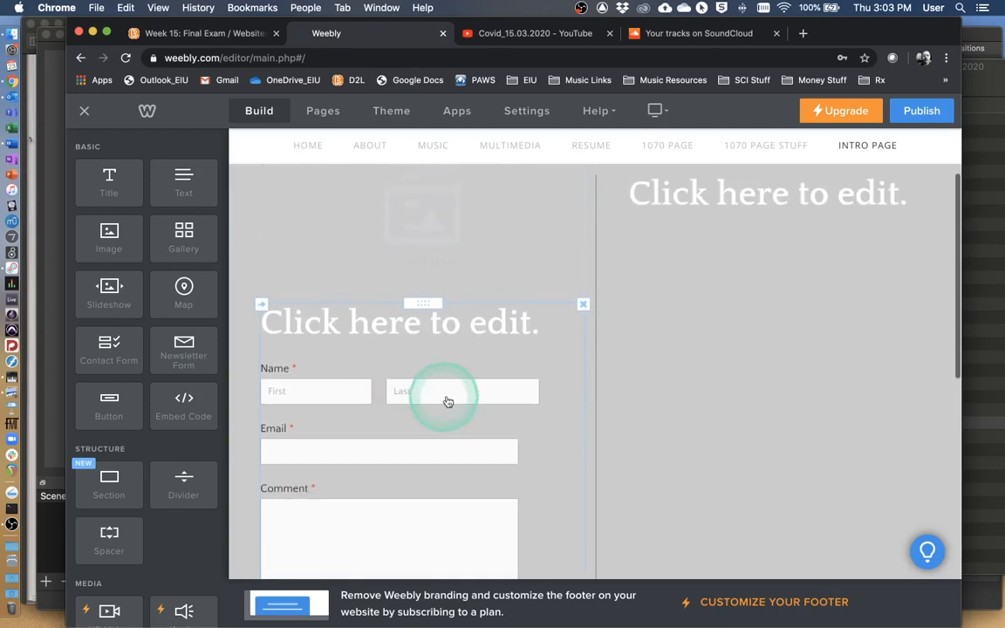
Add a Text element beside the image placeholder, above the contact form, and close the image upload dialog.
drag(175, 192, 404, 279)
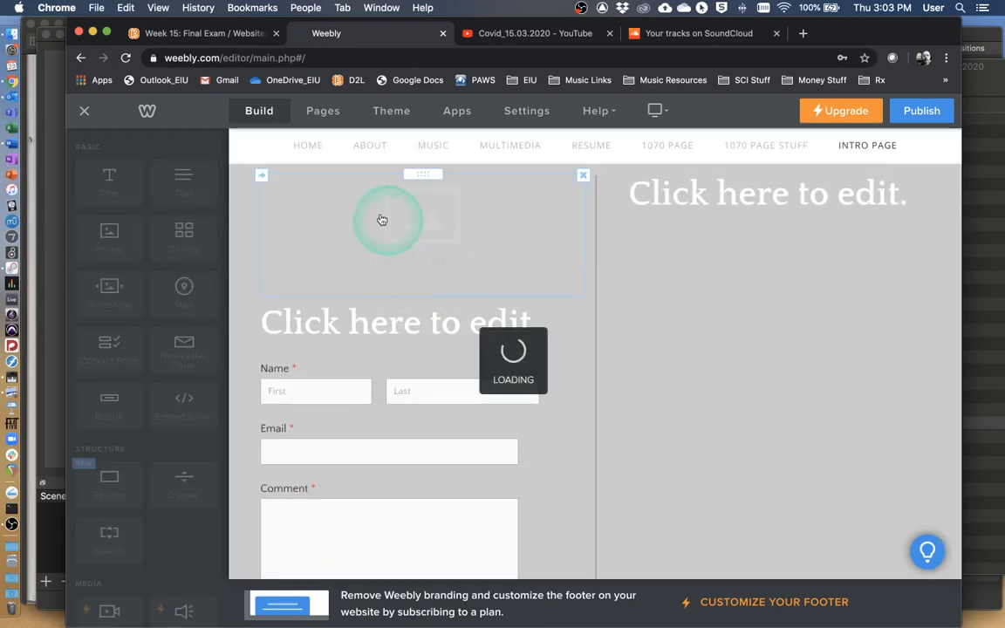
click(333, 273)
click(814, 145)
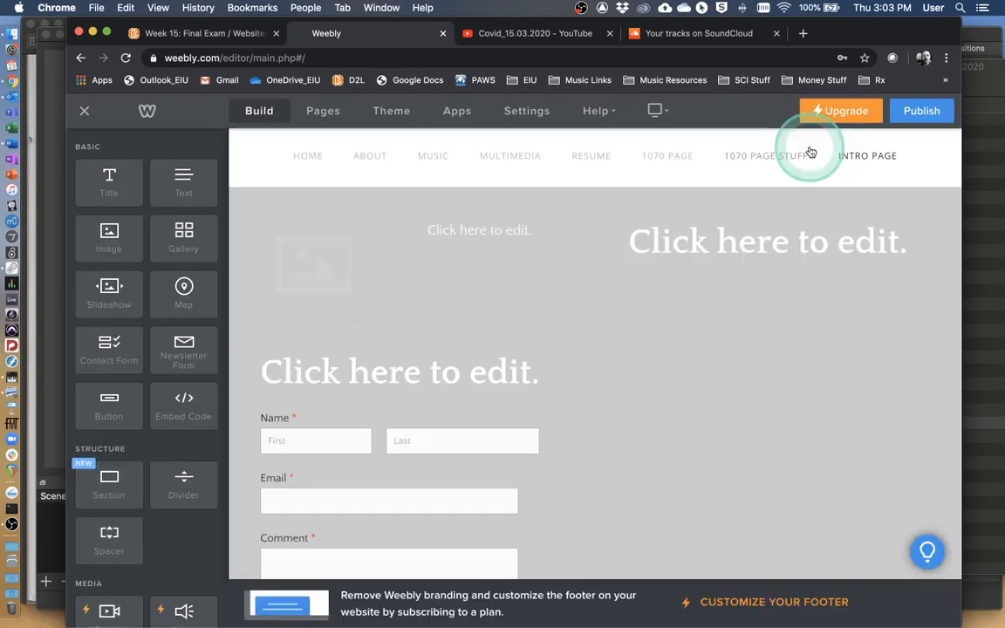
Add a Text element under the header title in the right column, reading "THIS IS TEXT EDITING FEATURE.".
scroll(366, 367, down, 3)
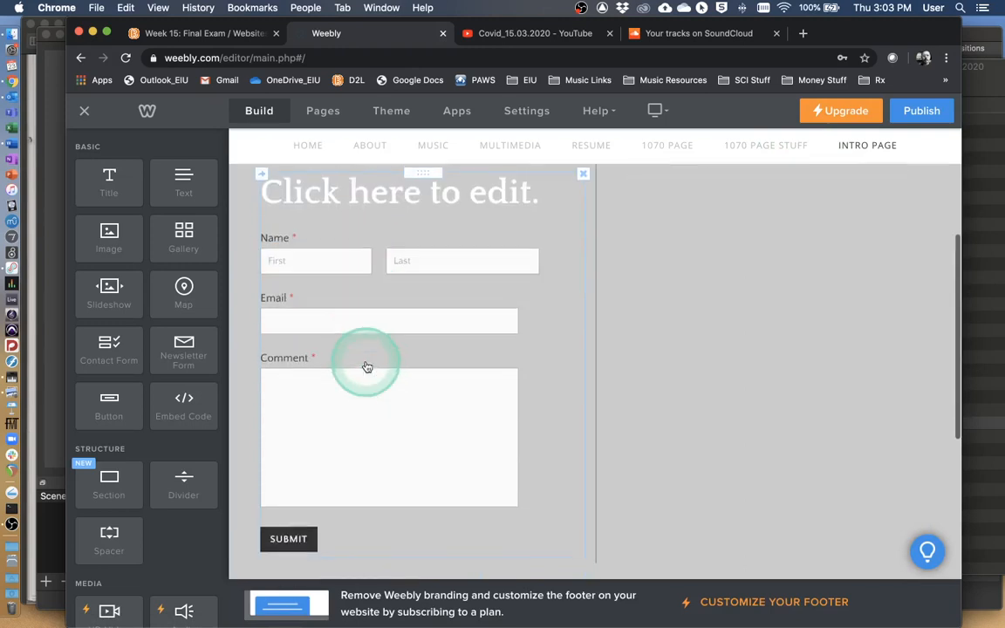
scroll(379, 364, down, 3)
scroll(590, 363, up, 5)
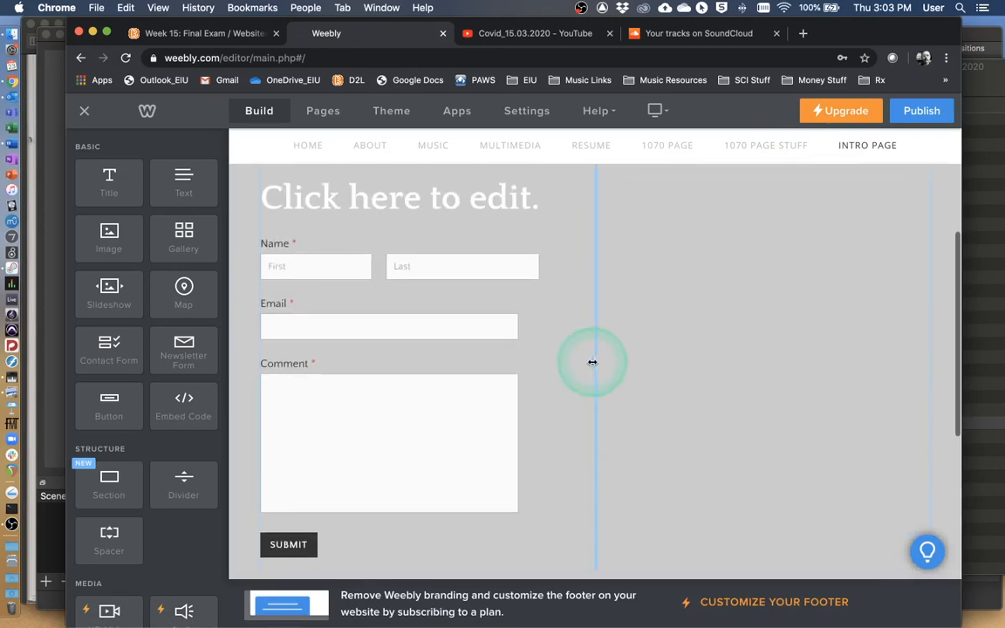
drag(171, 192, 679, 351)
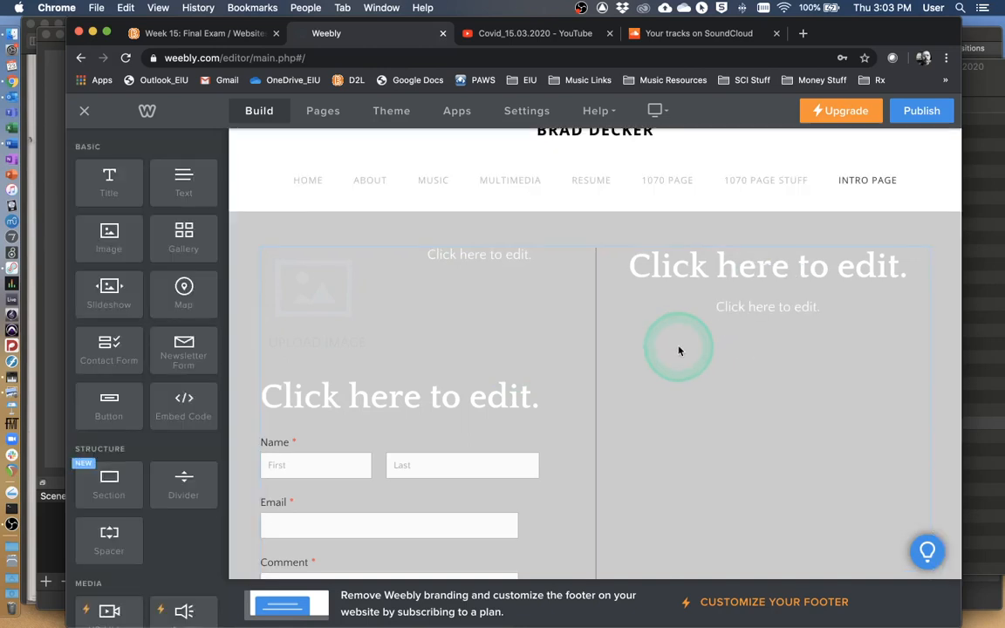
click(730, 307)
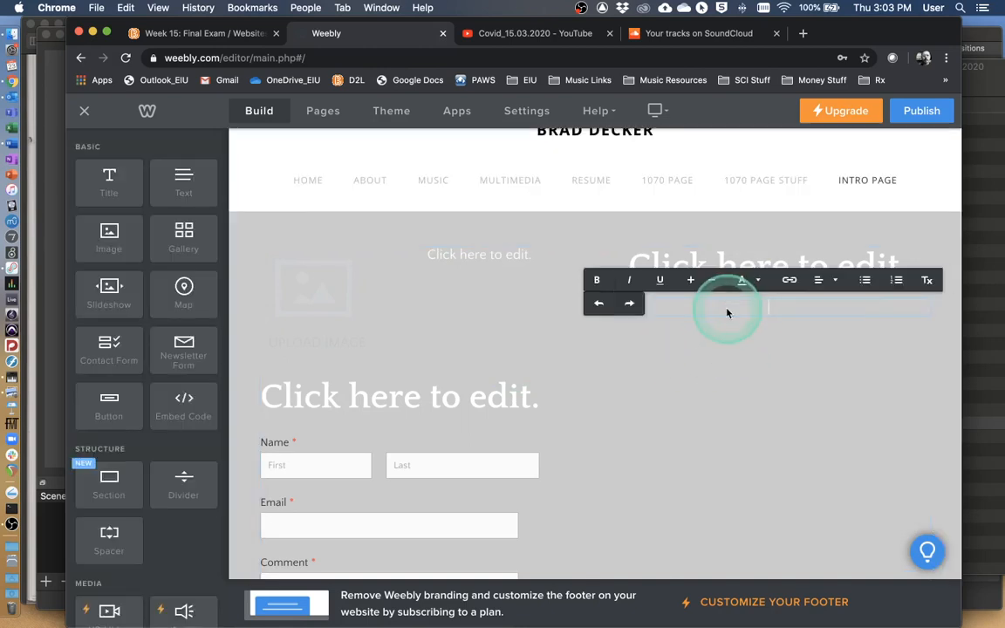
text(THIS IS TEXT EDITING FEATURE)
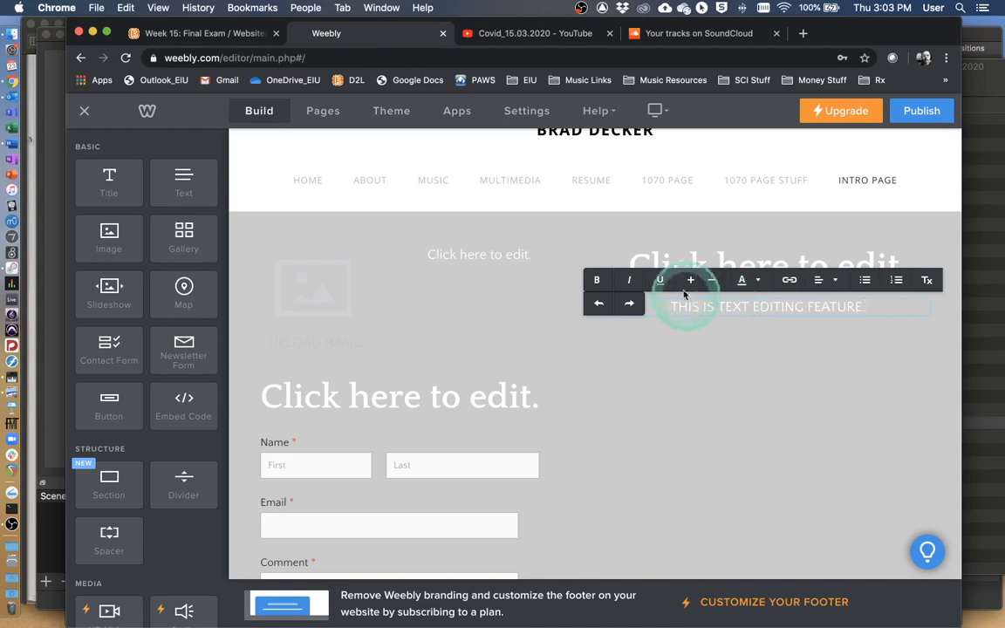
click(598, 281)
text(.)
click(762, 312)
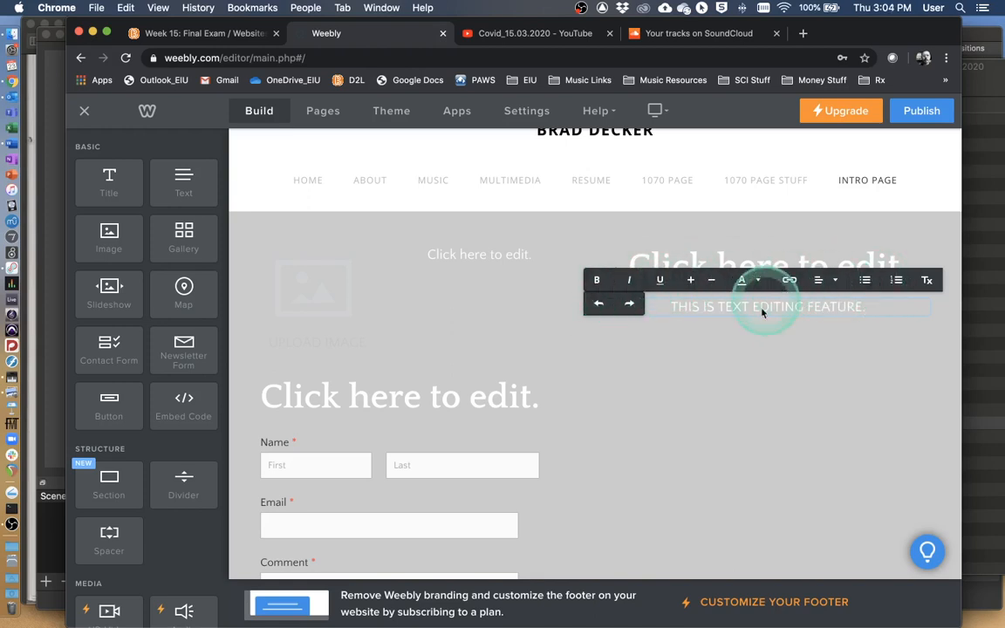
click(755, 338)
click(725, 262)
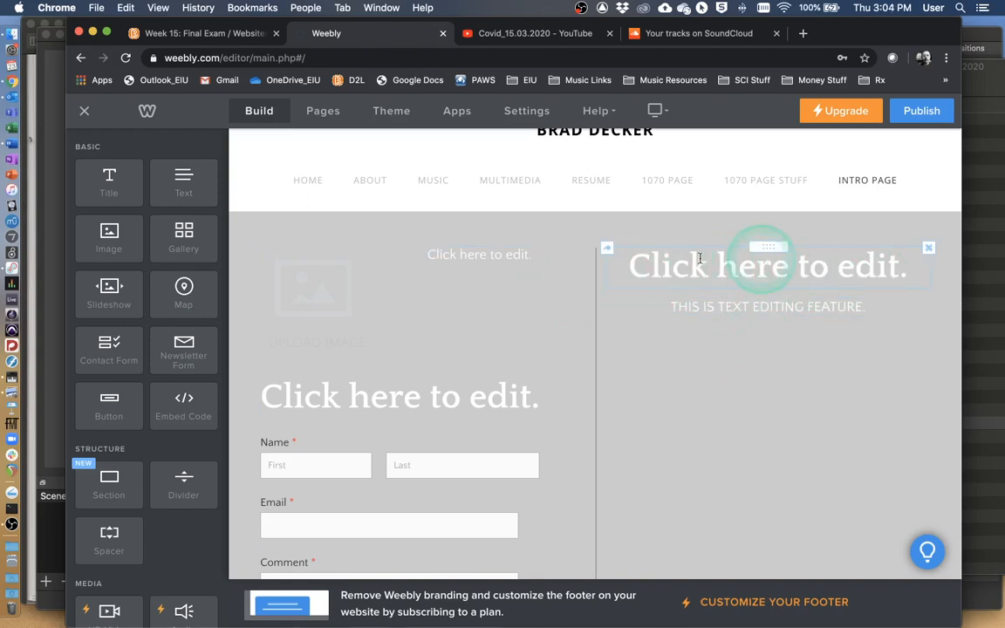
click(364, 323)
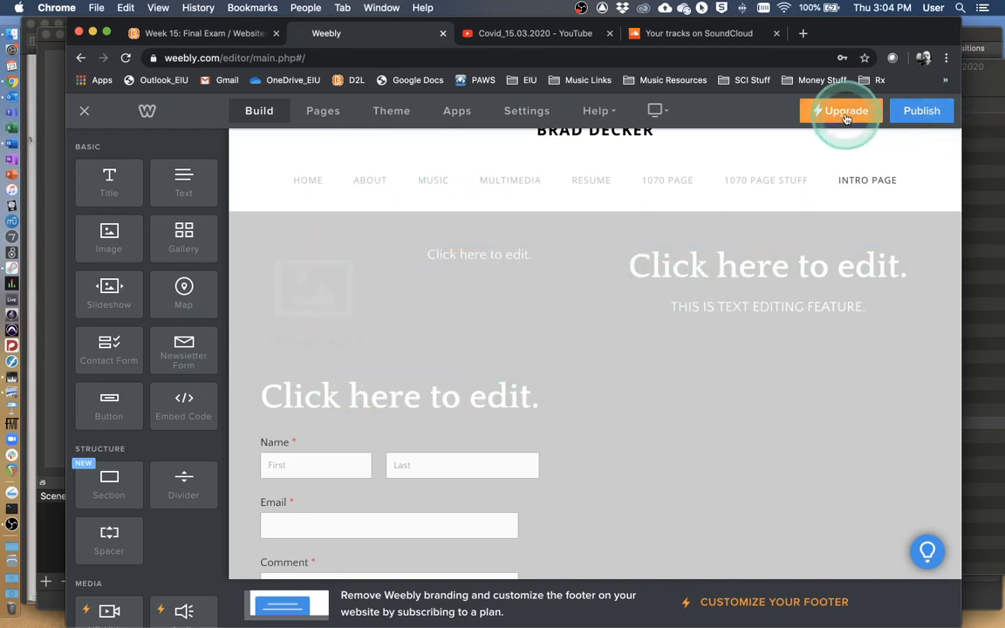
click(740, 417)
click(579, 305)
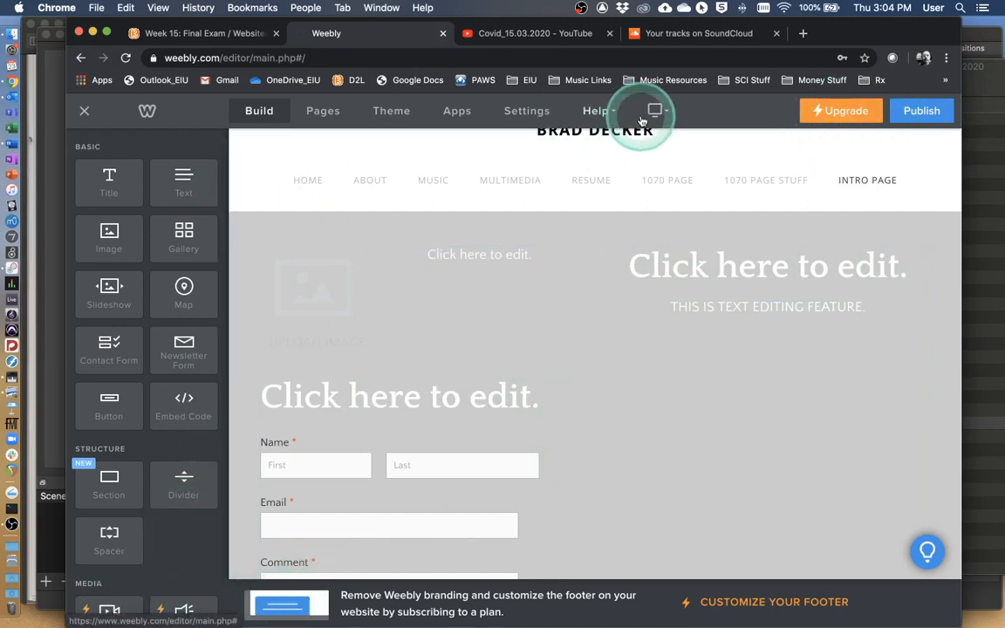
click(654, 111)
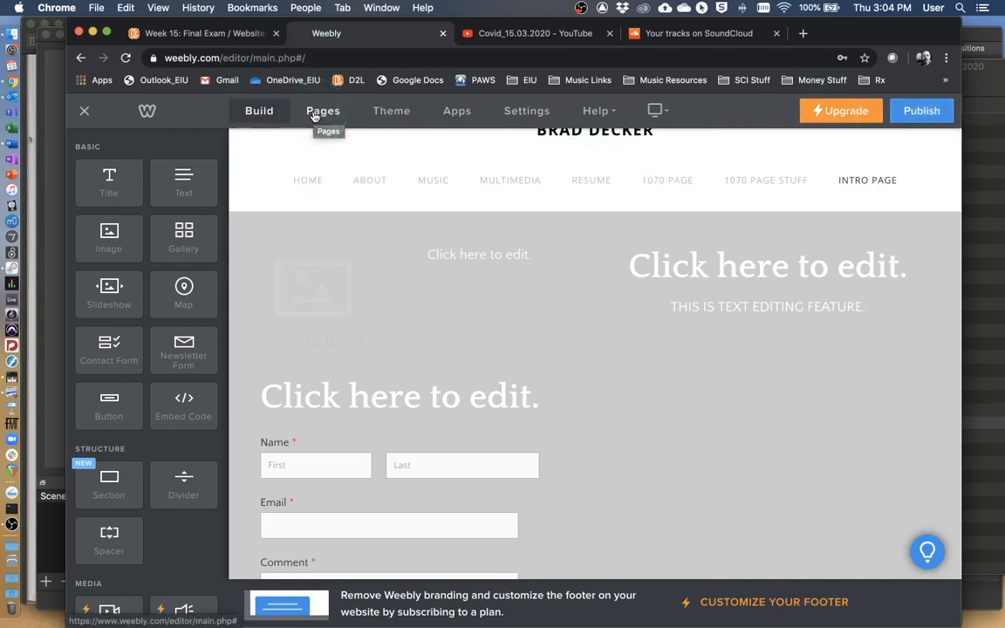
Review the Module 4 Lab Project requirements on the course page, including the MUS 1070 Projects Page items, and return to the Weebly editor.
click(179, 33)
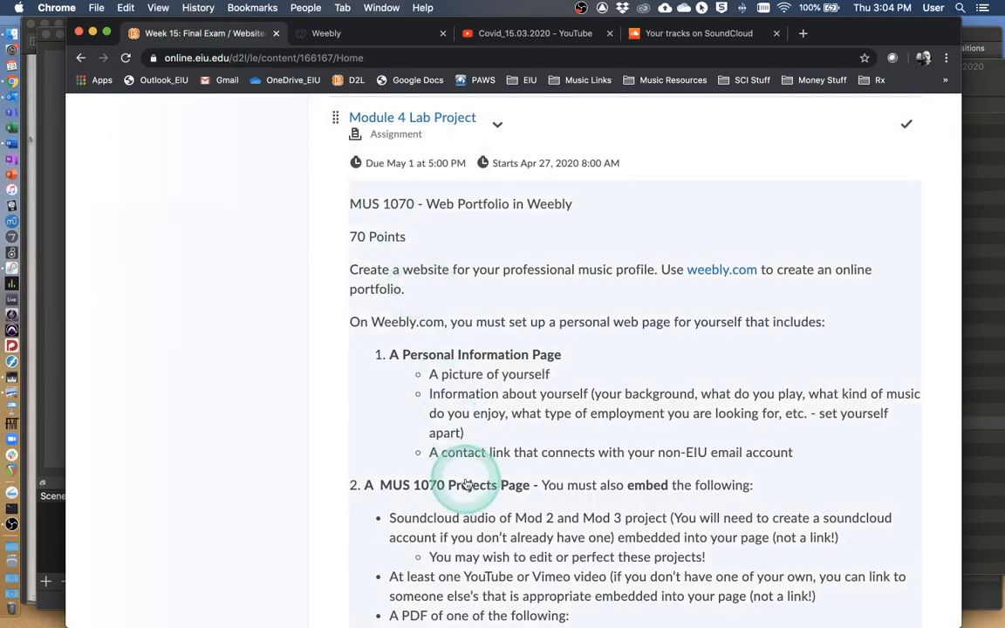
scroll(467, 485, down, 5)
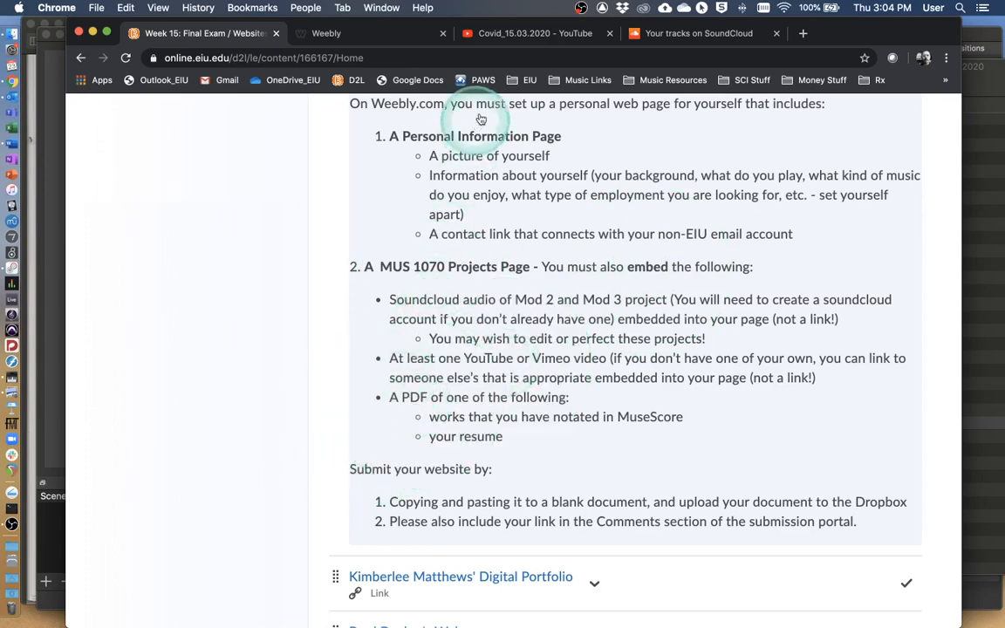
click(340, 38)
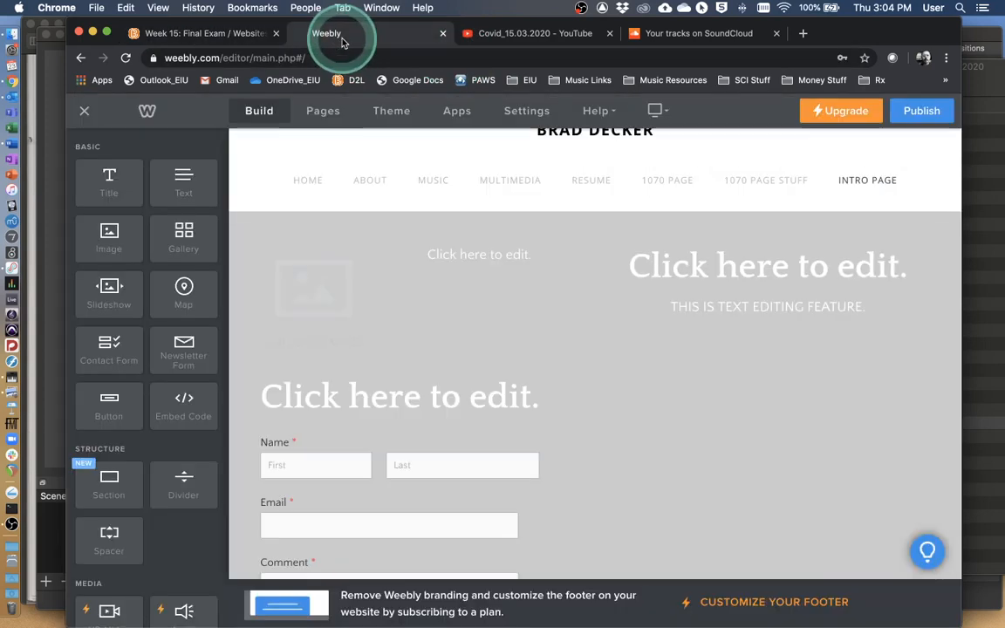
Open the 1070 Page from the site's page list and look over its embedded YouTube video and SoundCloud player.
click(323, 113)
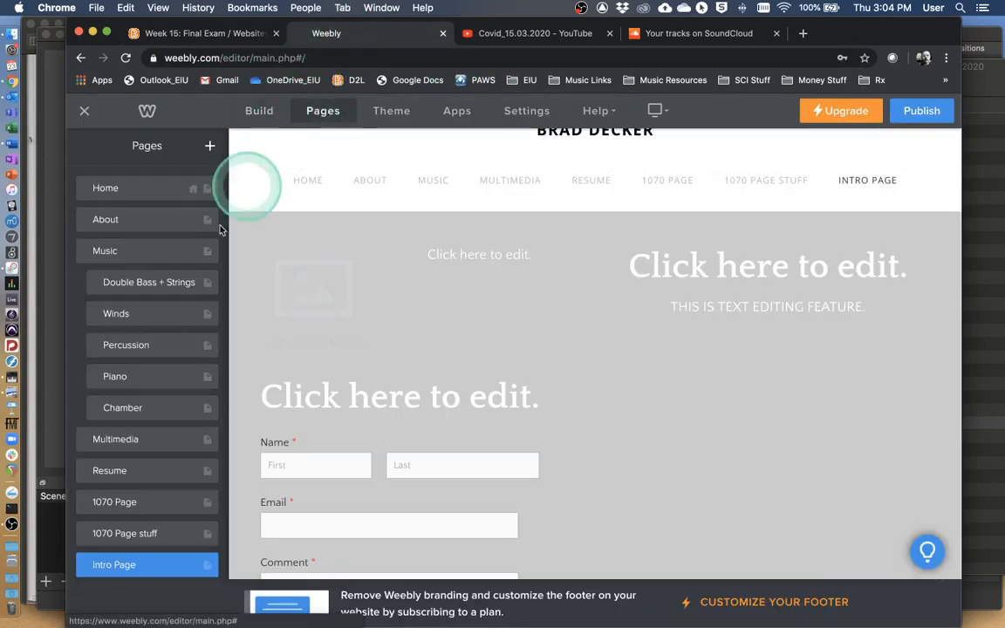
click(148, 512)
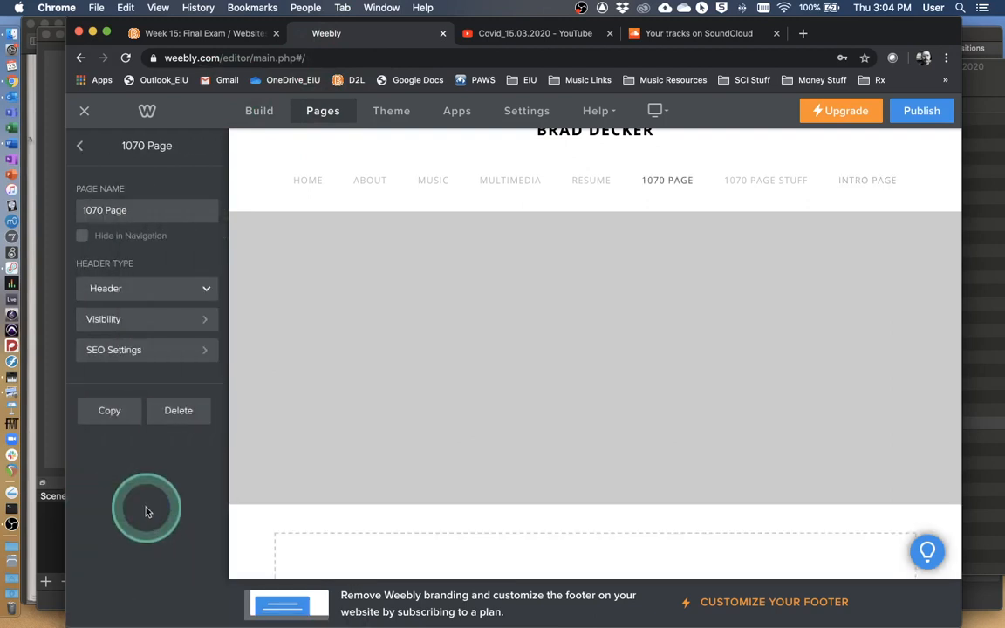
scroll(366, 460, down, 5)
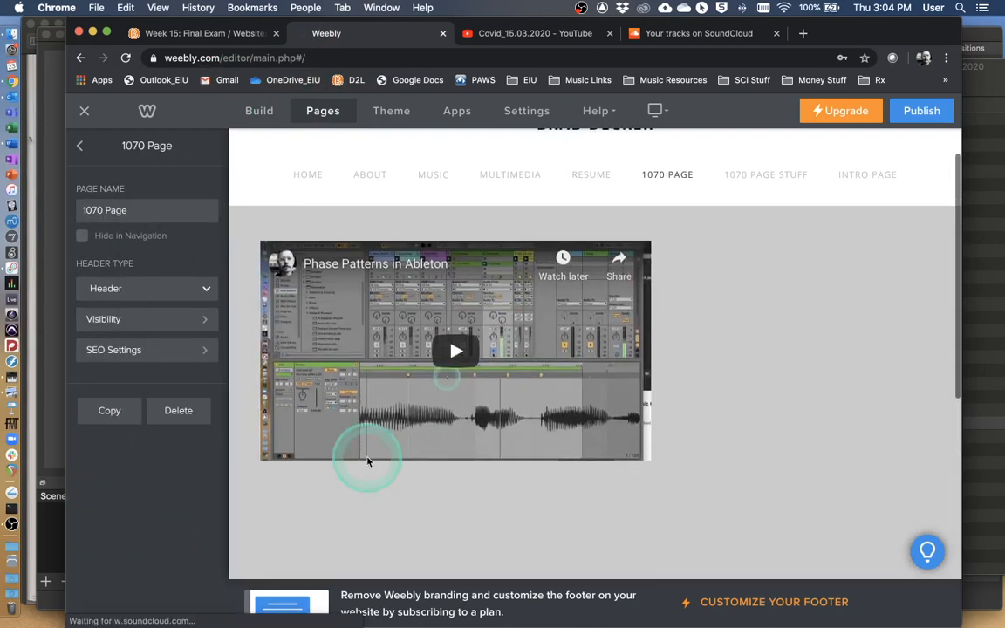
scroll(647, 353, down, 3)
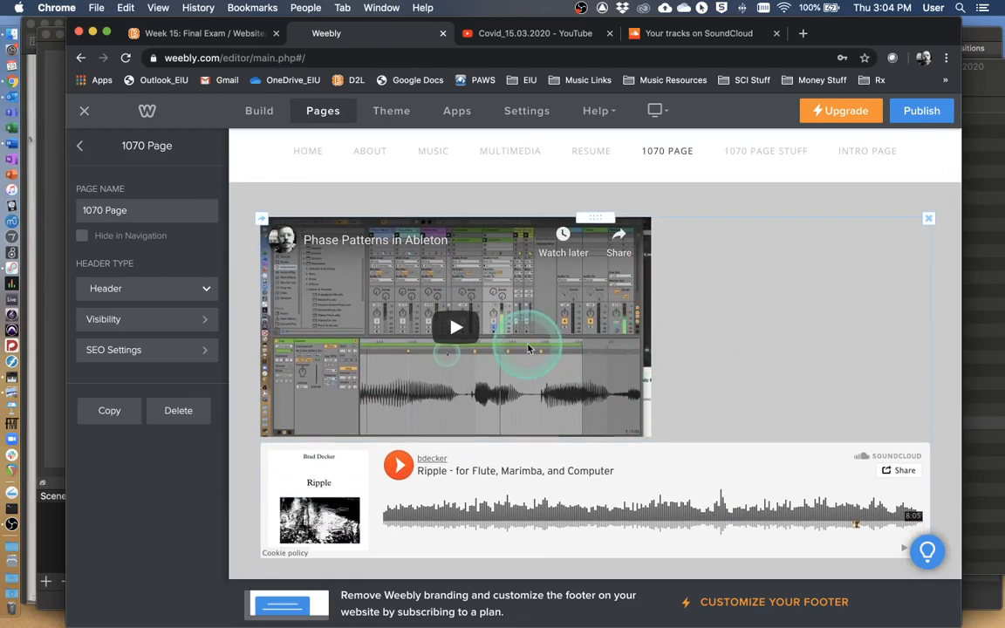
Add an Embed Code element to the left of the Phase Patterns in Ableton video and open its custom HTML for editing.
click(259, 116)
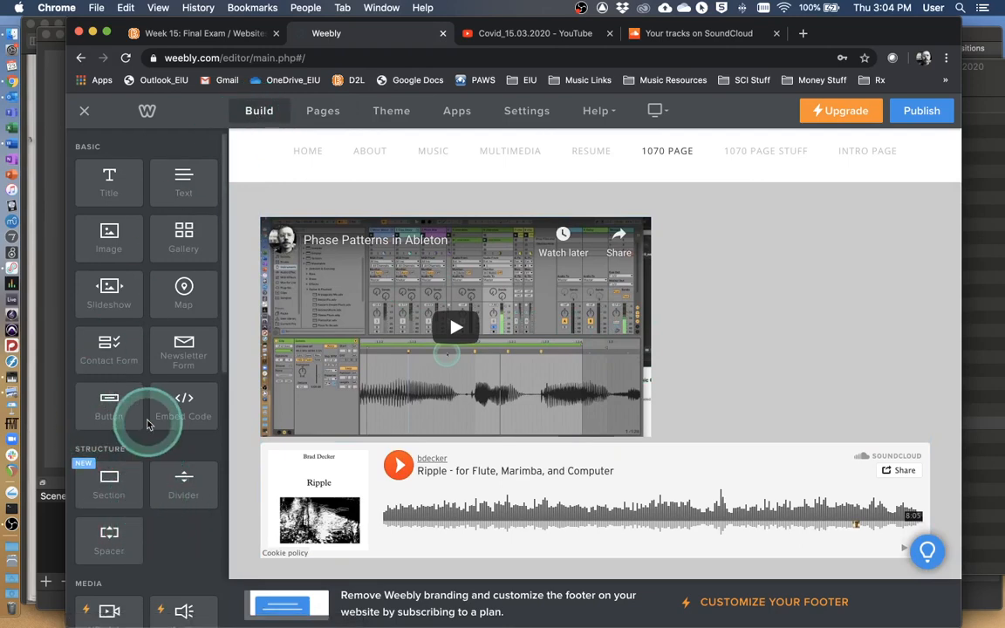
key(ctrl)
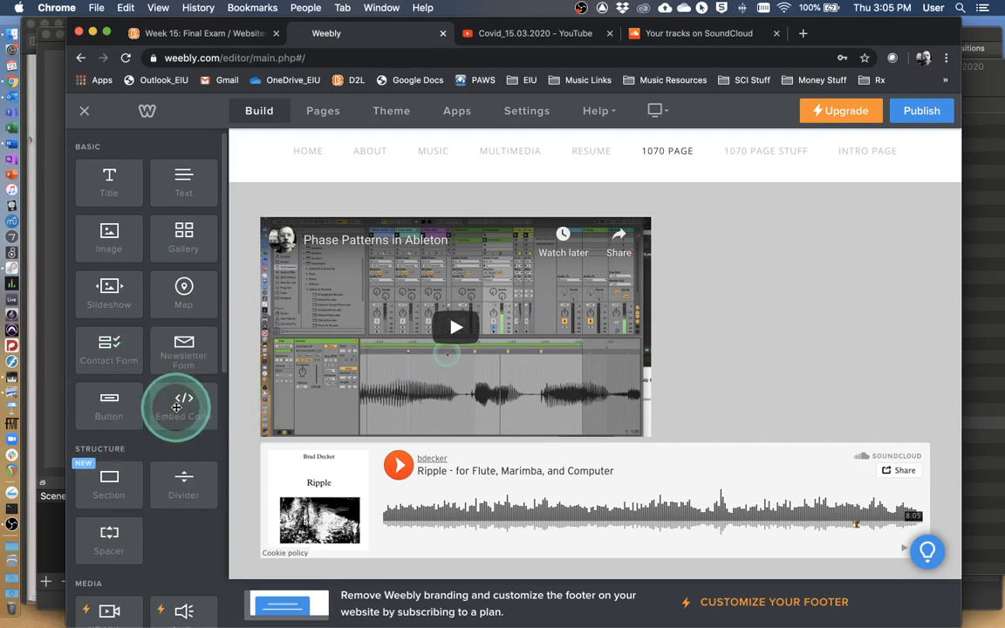
drag(179, 401, 267, 290)
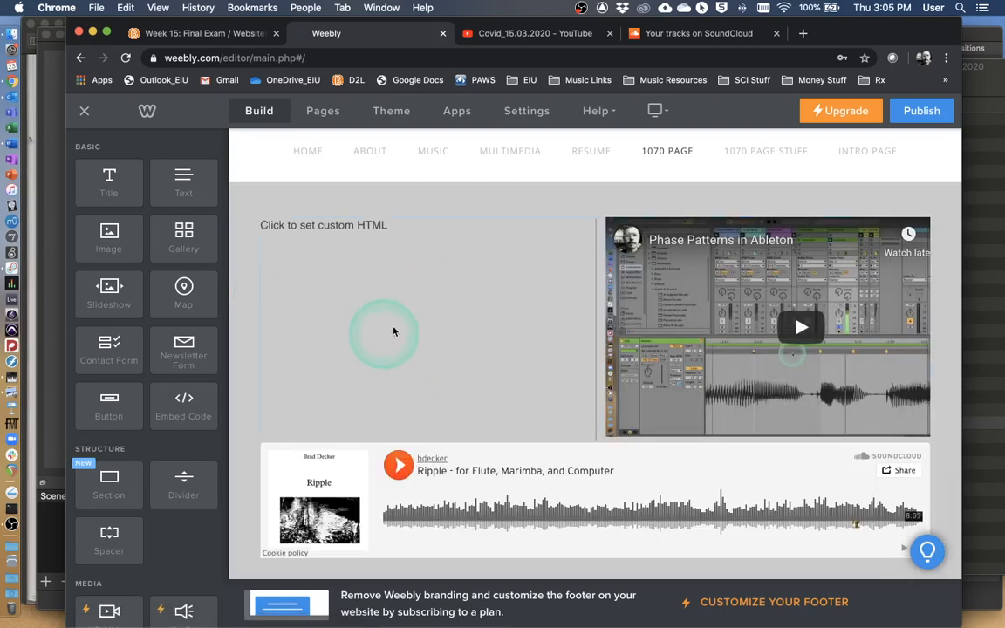
scroll(507, 321, down, 2)
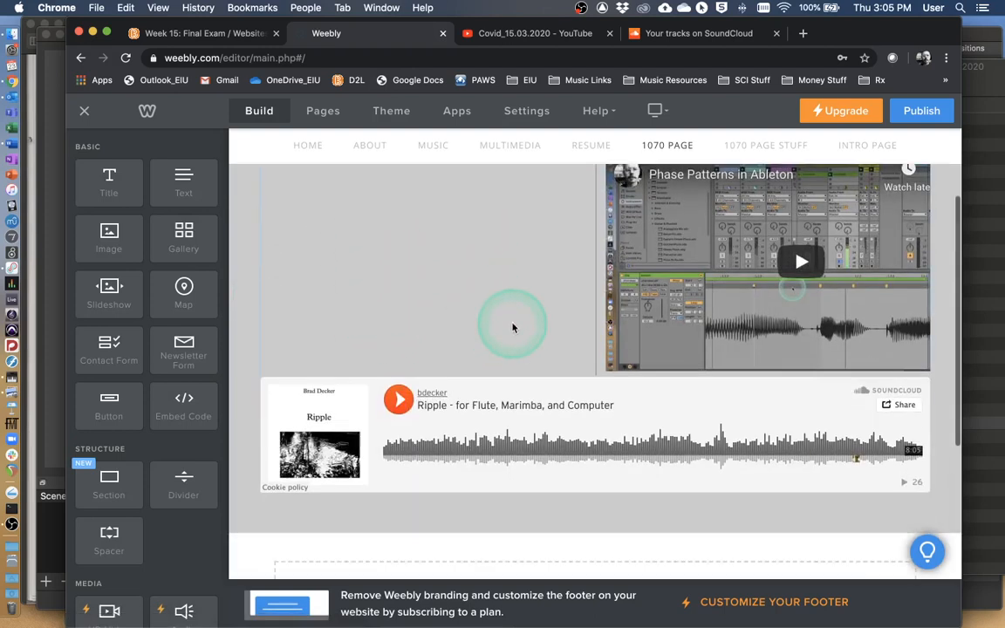
mouse_move(742, 315)
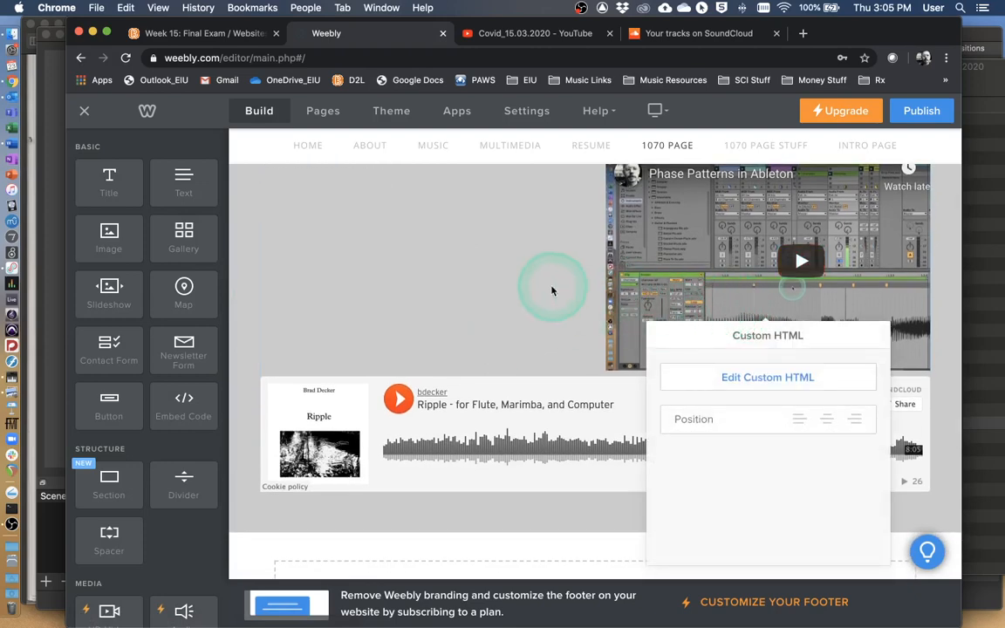
scroll(433, 239, up, 3)
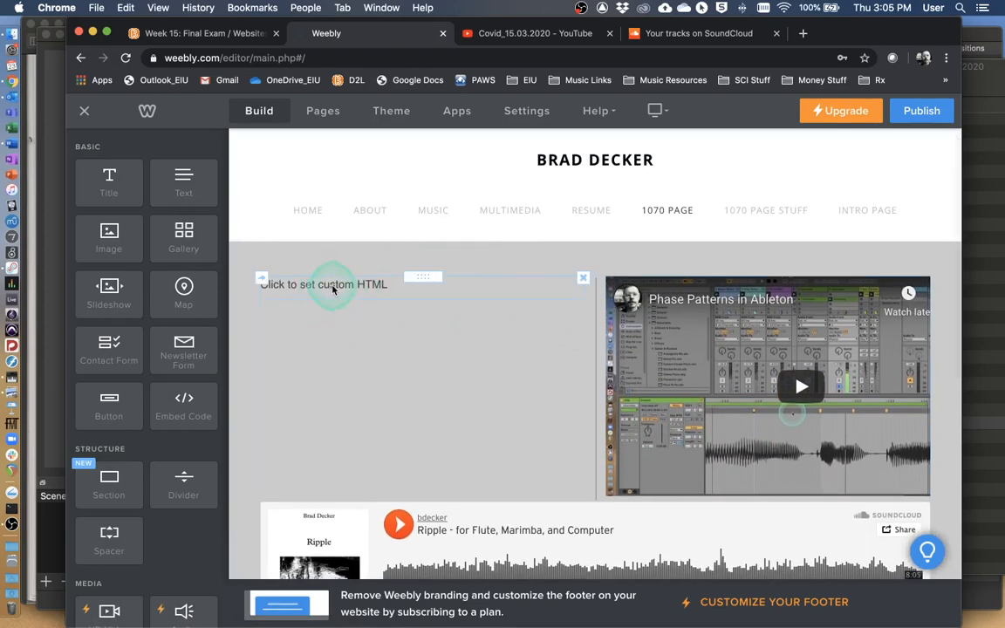
click(333, 288)
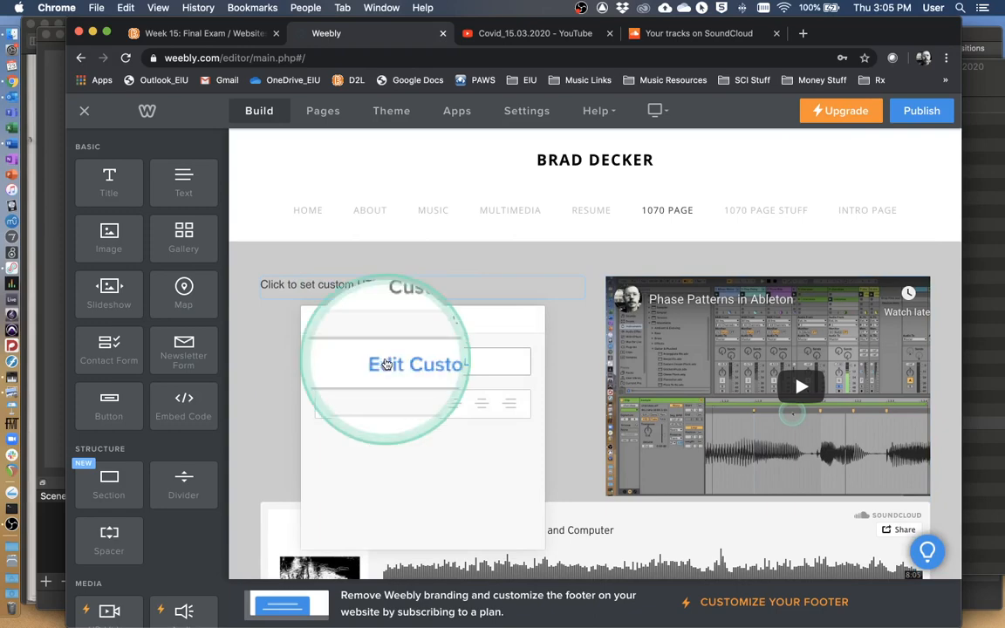
click(411, 365)
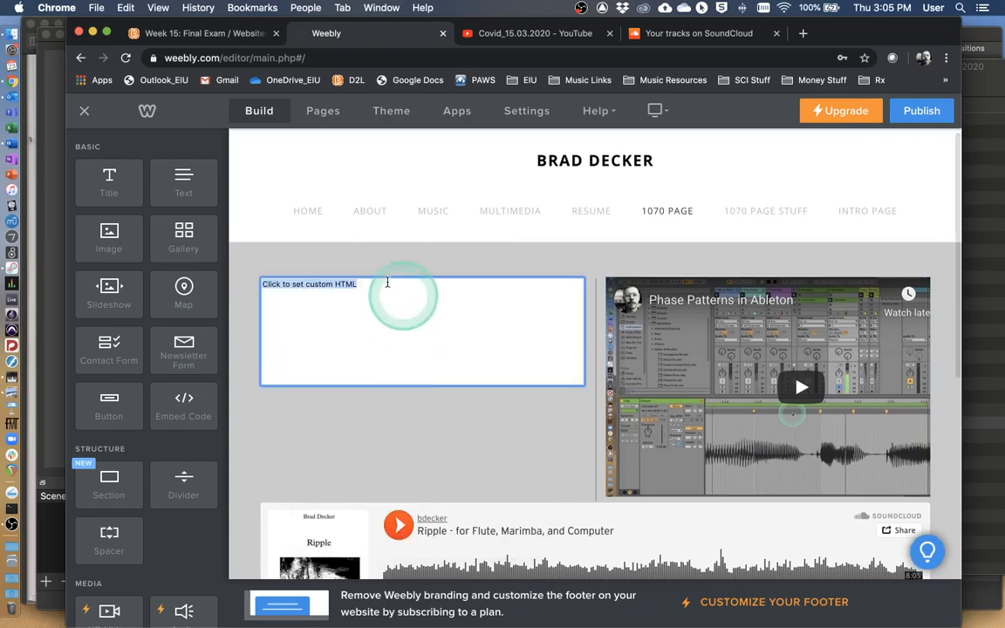
Switch to YouTube and copy the embed code of the Covid_15.03.2020 video from its share options.
click(509, 37)
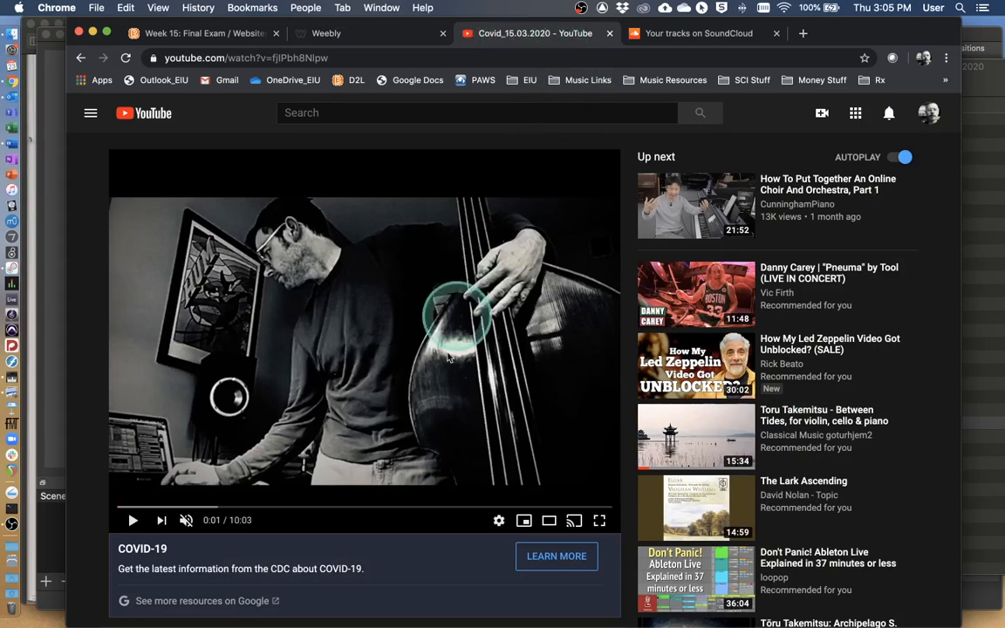
scroll(426, 291, down, 3)
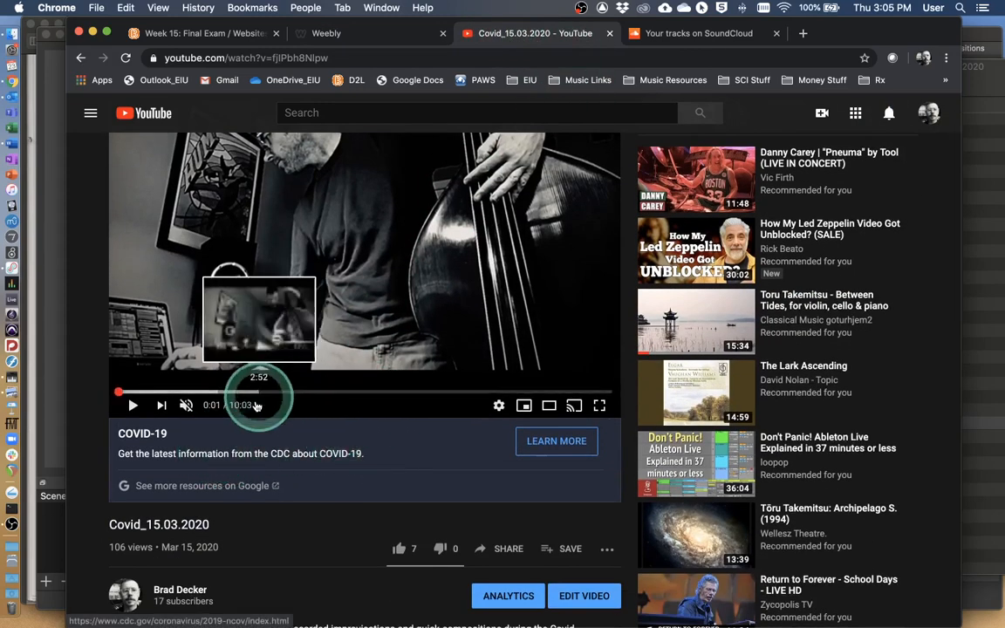
scroll(471, 445, down, 3)
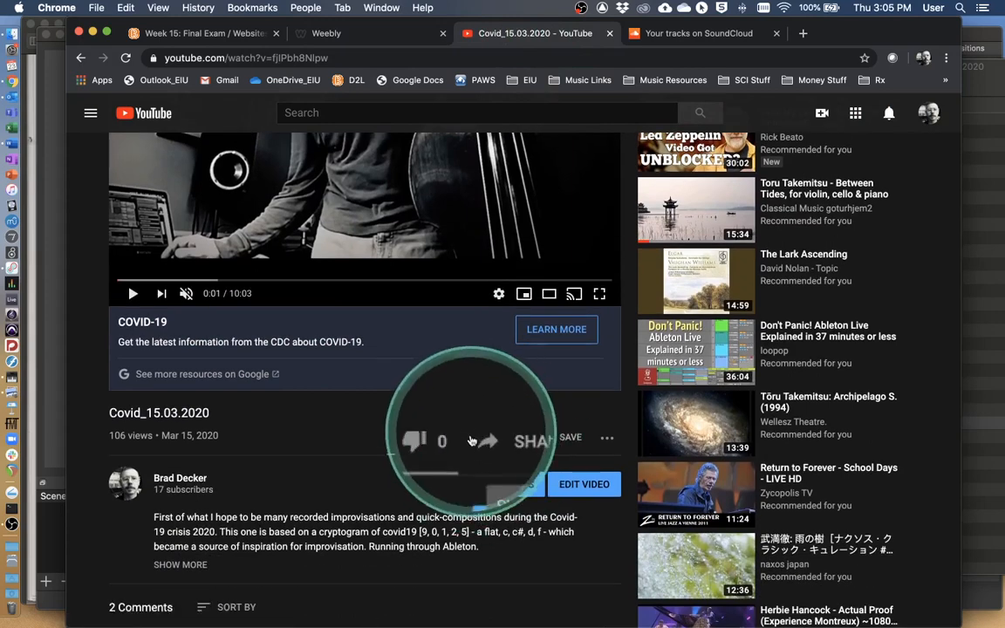
click(500, 439)
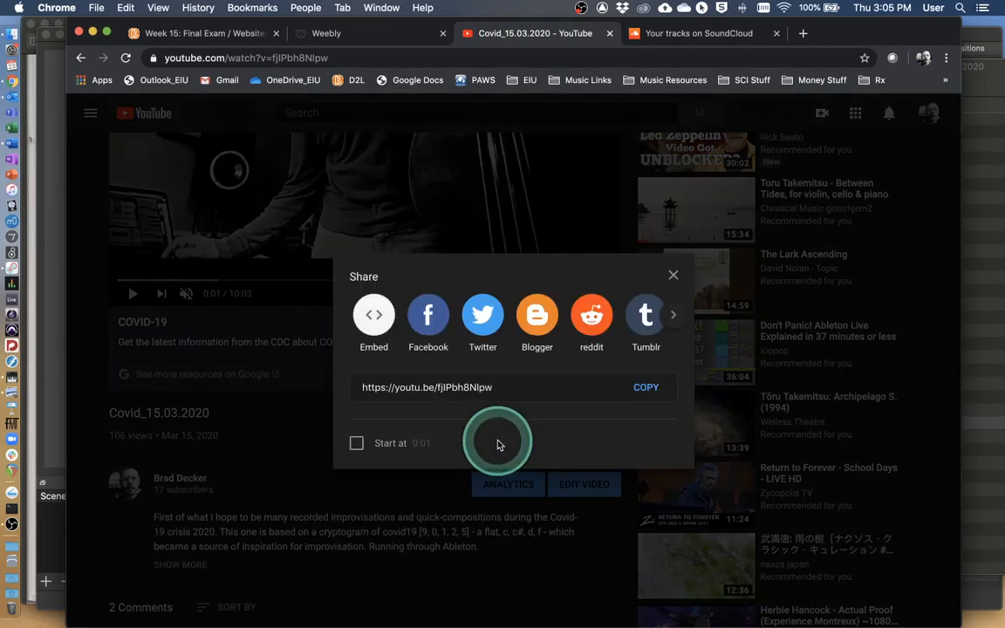
click(370, 319)
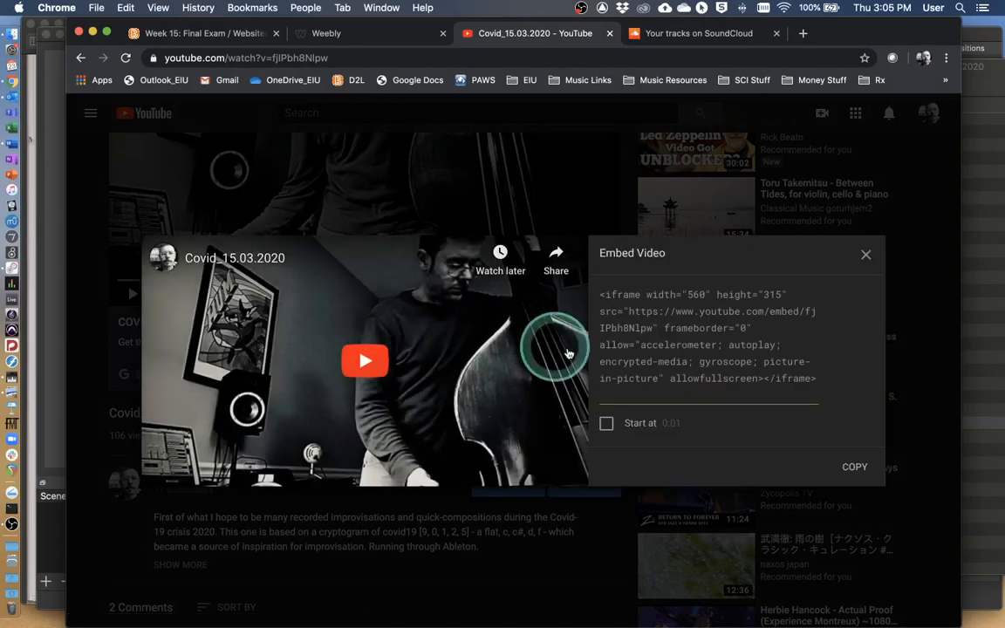
click(665, 327)
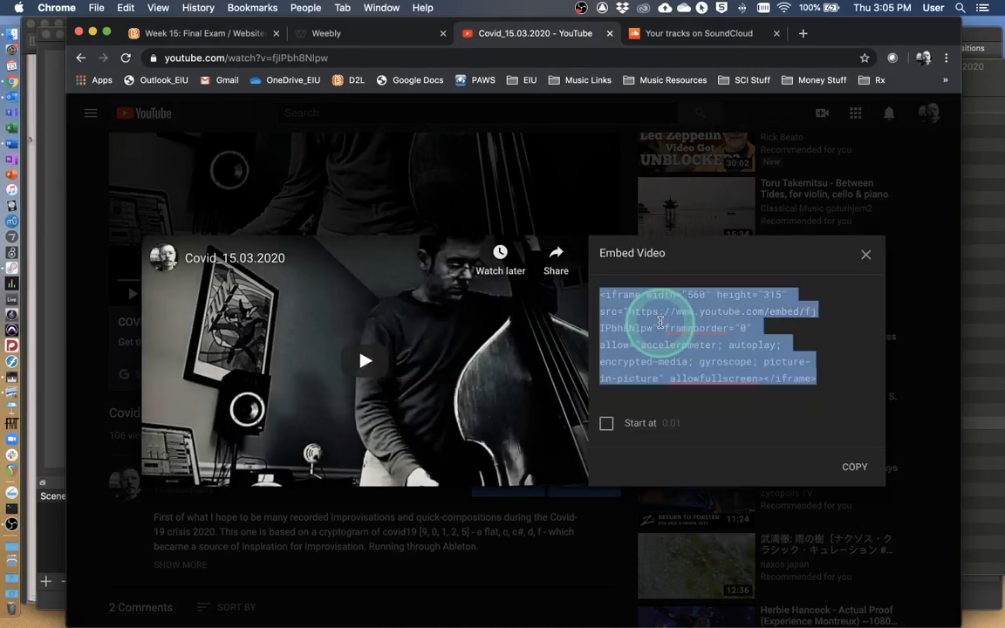
click(829, 468)
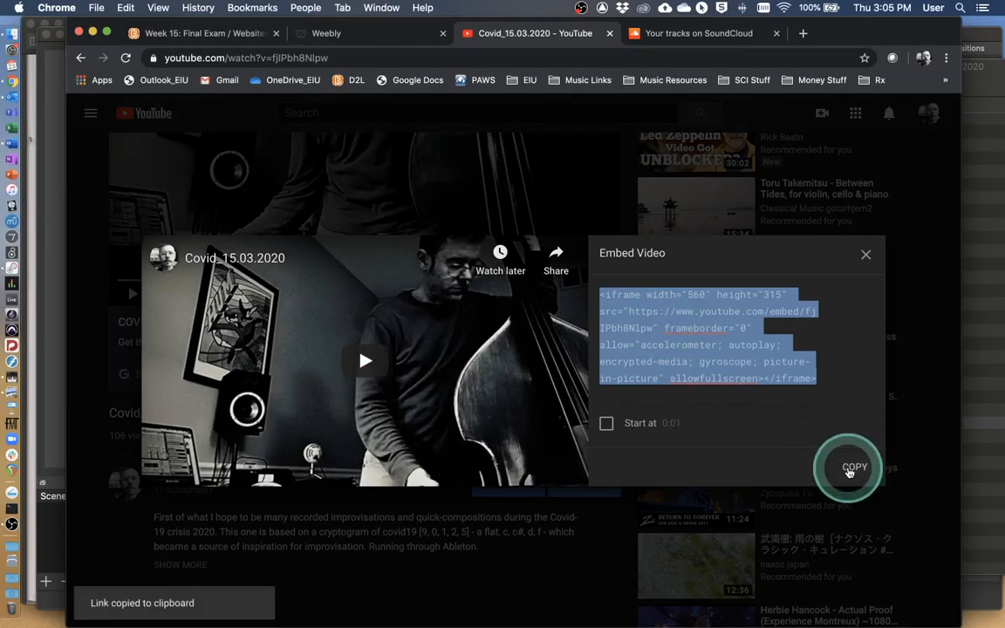
Return to the Weebly editor and replace the new element's placeholder HTML with the copied YouTube embed code.
click(364, 35)
click(338, 292)
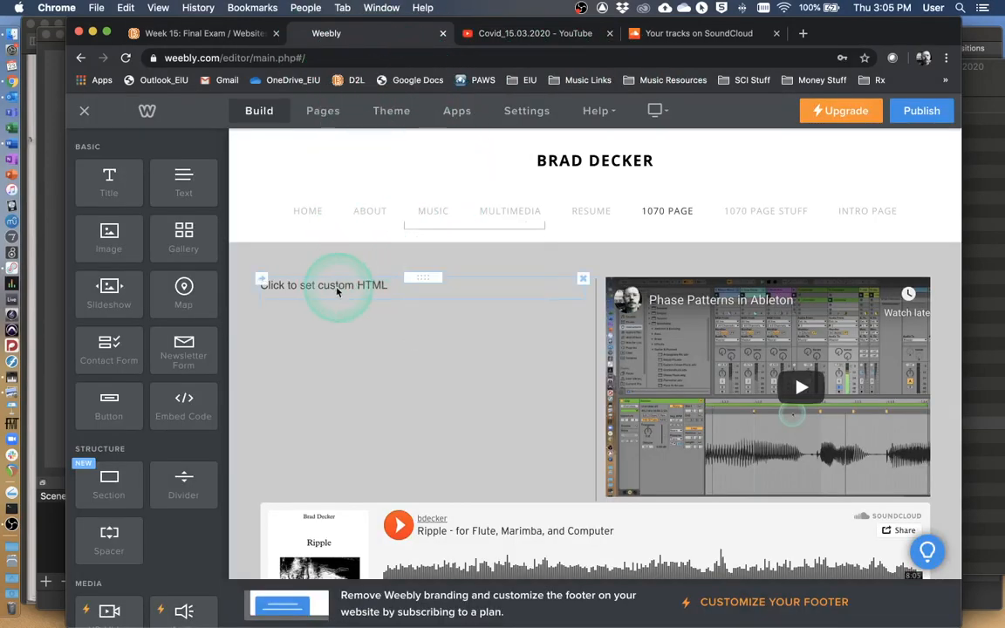
click(325, 294)
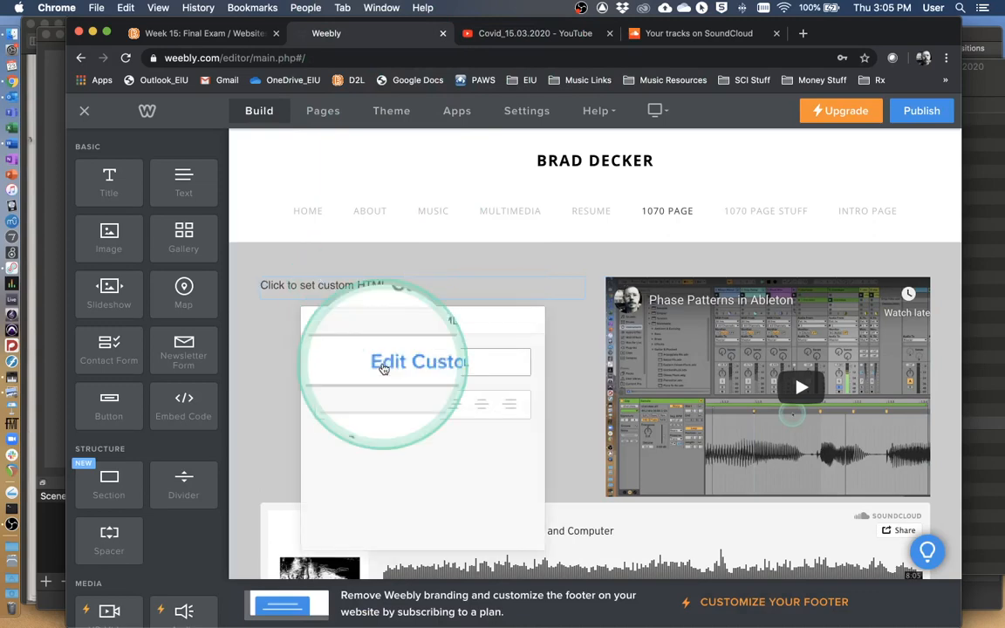
click(404, 365)
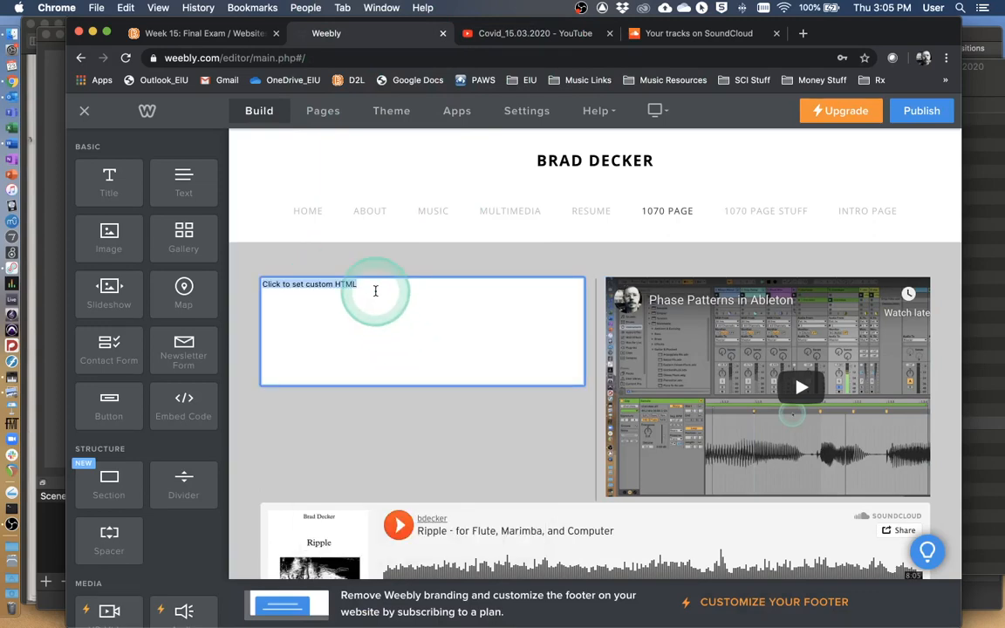
key(super+v)
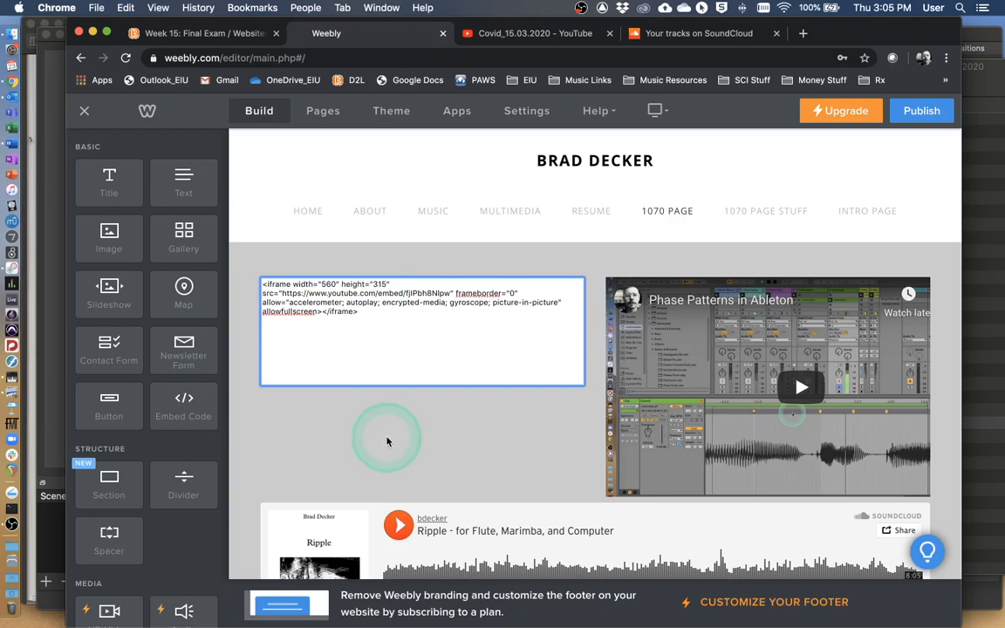
click(405, 384)
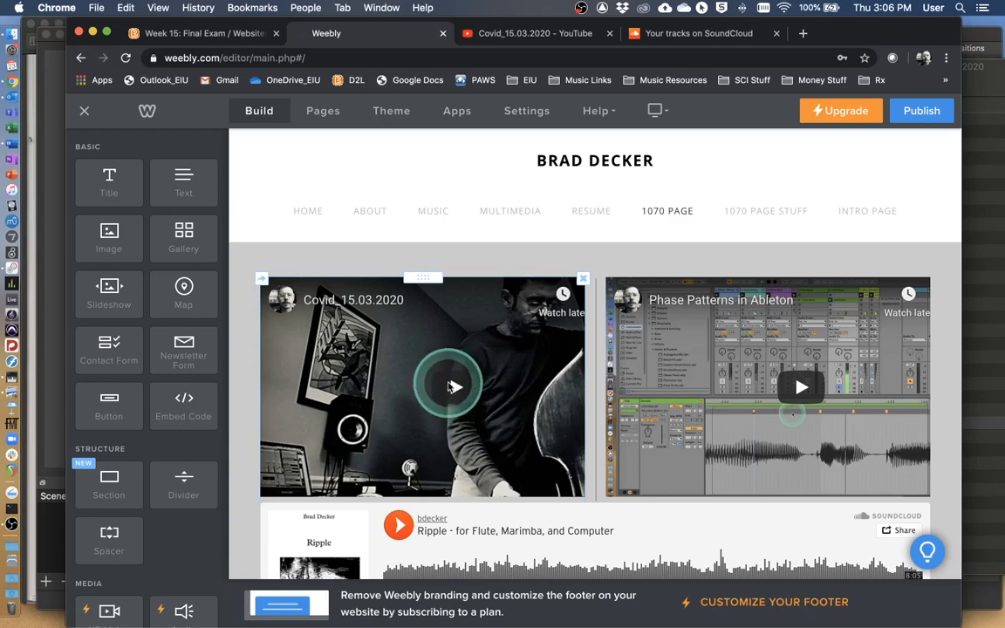
Add another Embed Code element between the two videos on the 1070 Page and open its custom HTML options.
scroll(453, 383, down, 5)
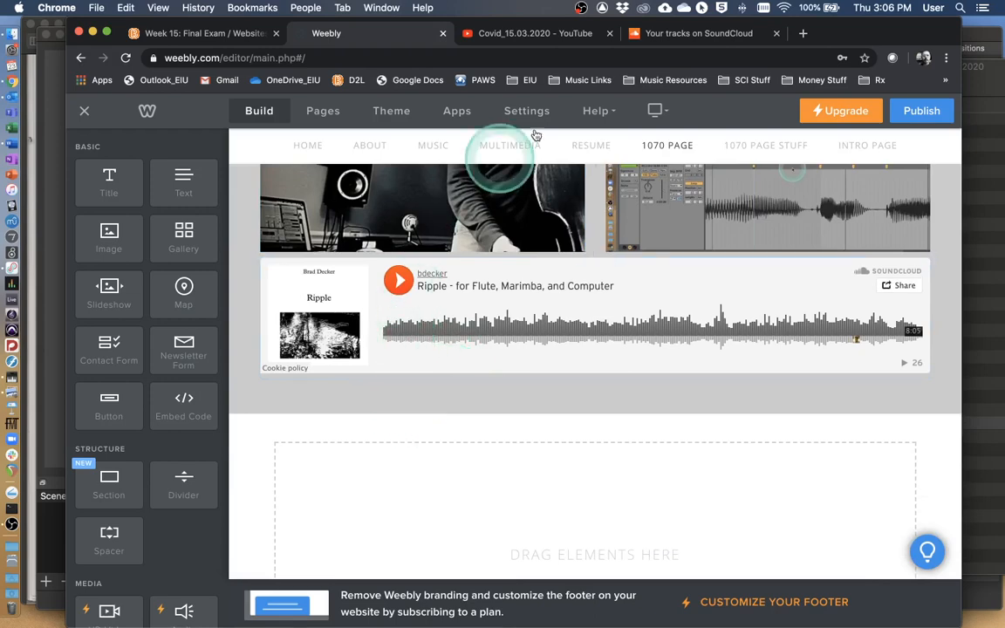
scroll(523, 352, up, 5)
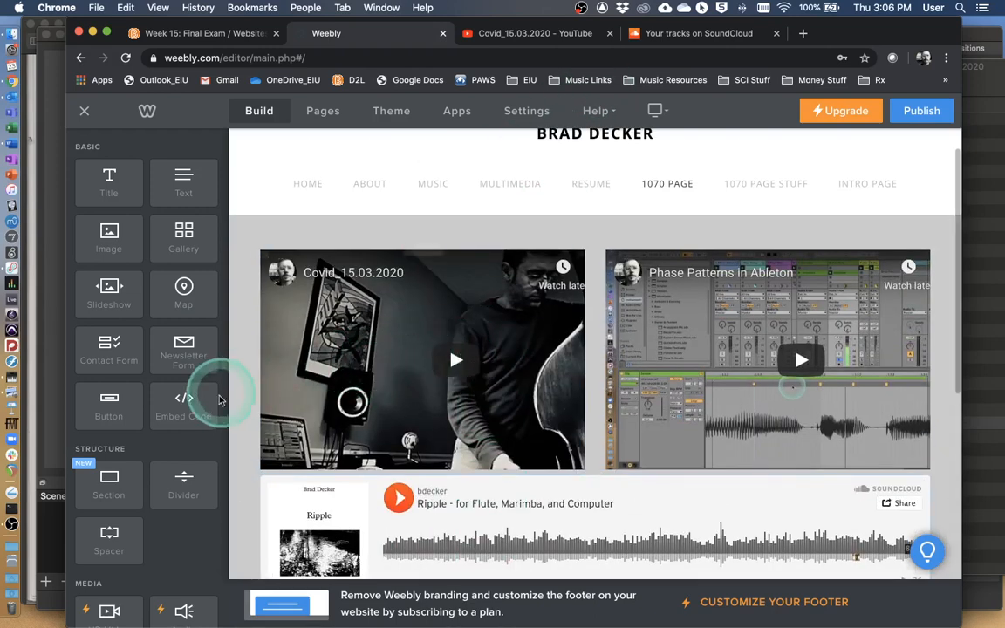
drag(184, 402, 600, 411)
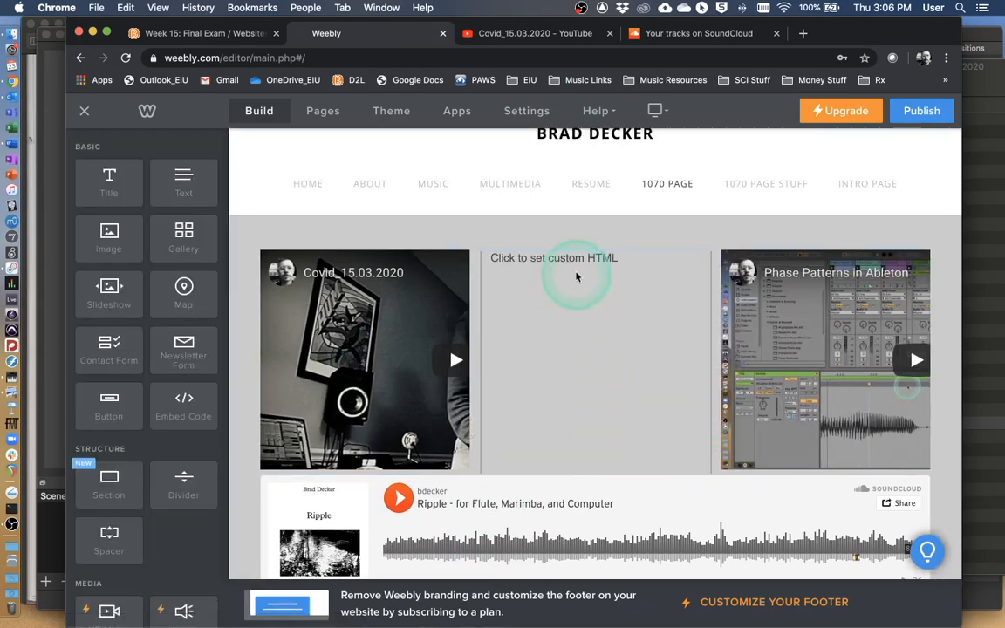
click(576, 276)
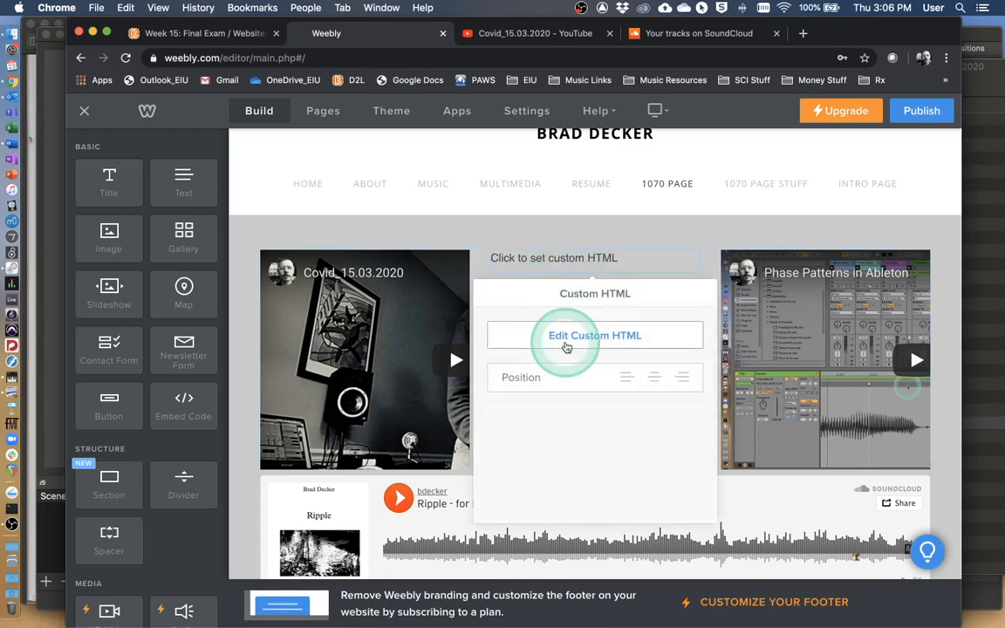
Switch to SoundCloud and deselect every track in the Your tracks list.
click(654, 35)
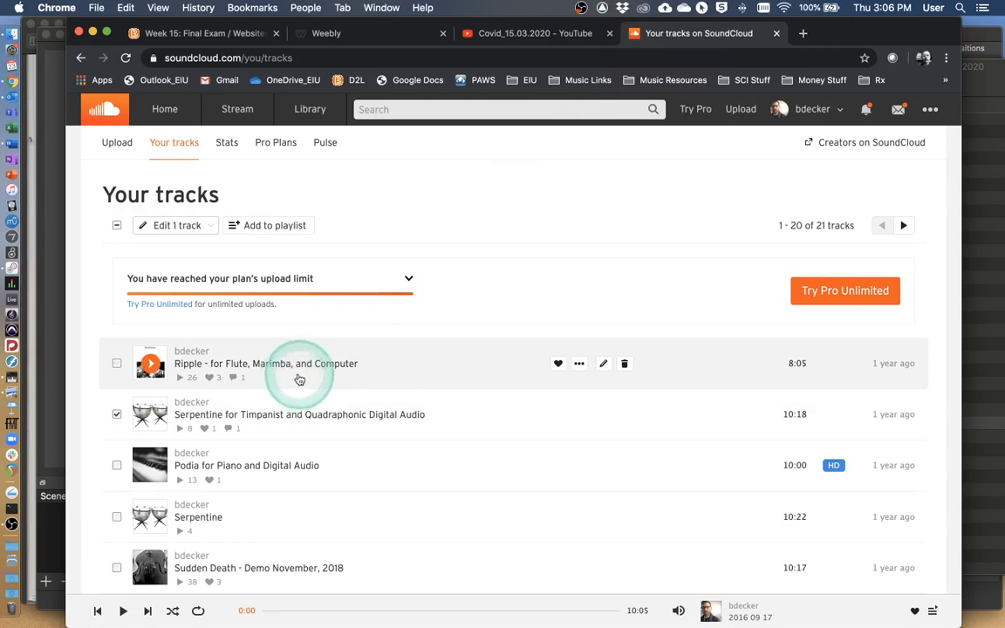
click(376, 365)
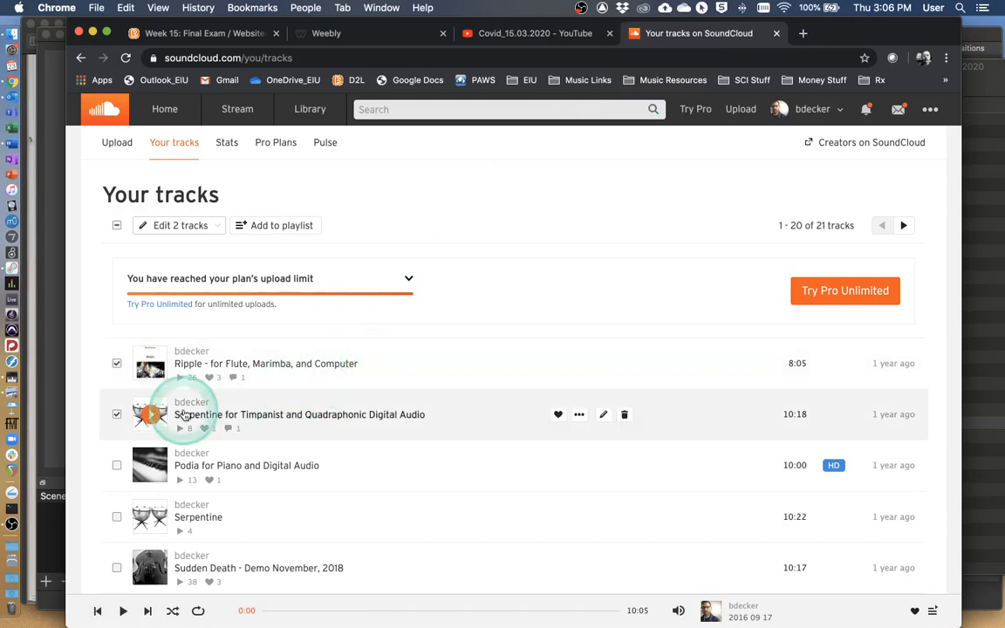
click(117, 414)
click(483, 372)
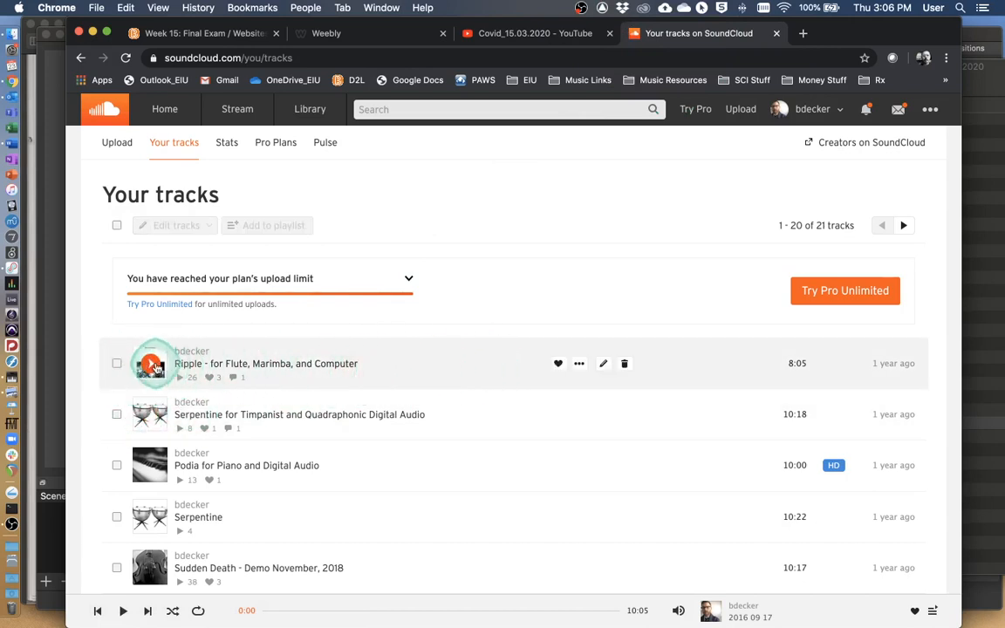
Open the embed sharing options of the track Ripple - for Flute, Marimba, and Computer and copy its embed code.
click(153, 364)
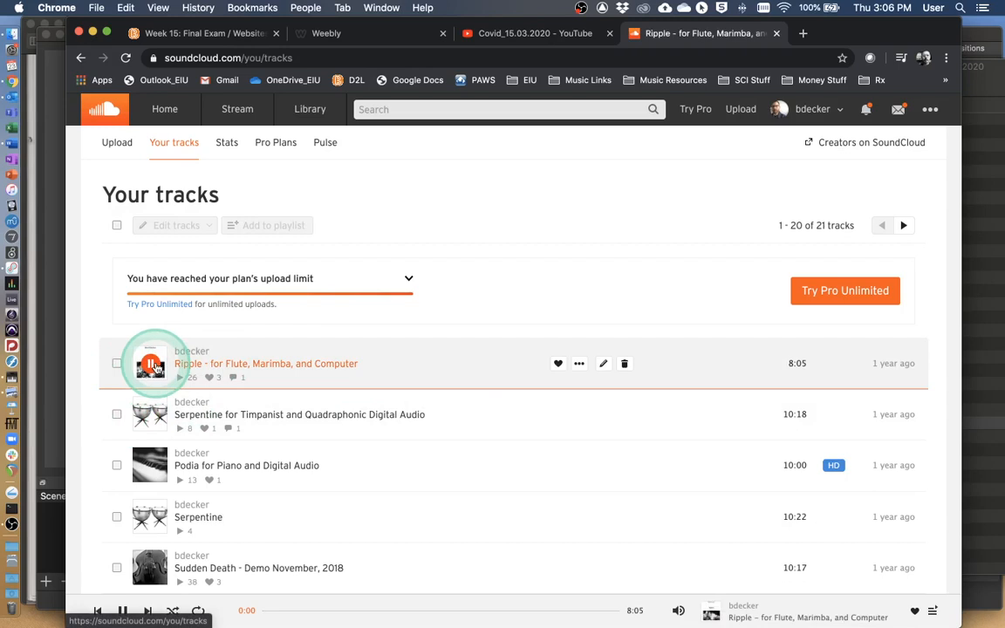
click(580, 363)
click(583, 385)
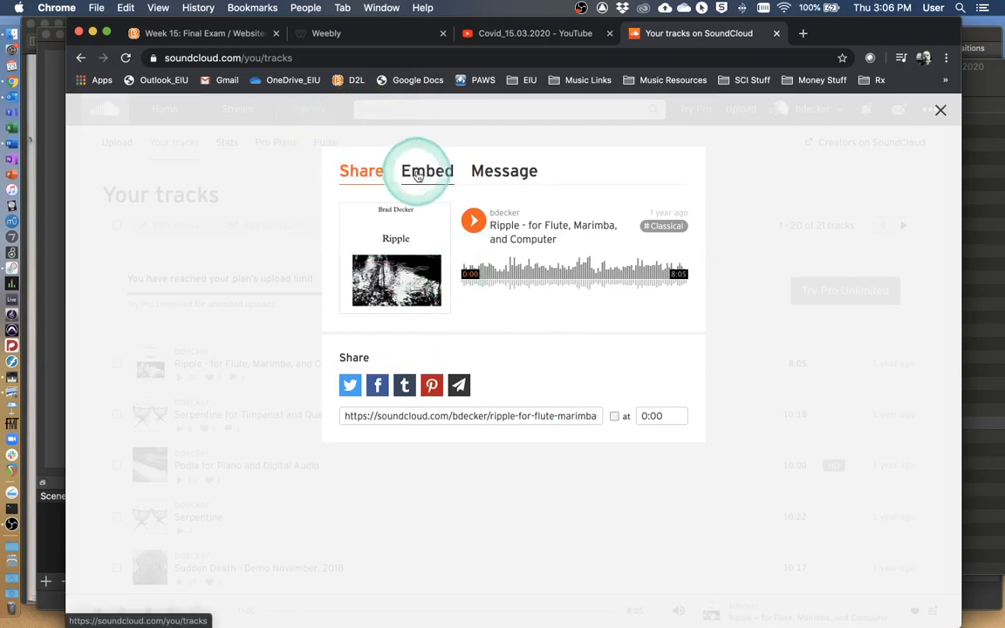
click(426, 173)
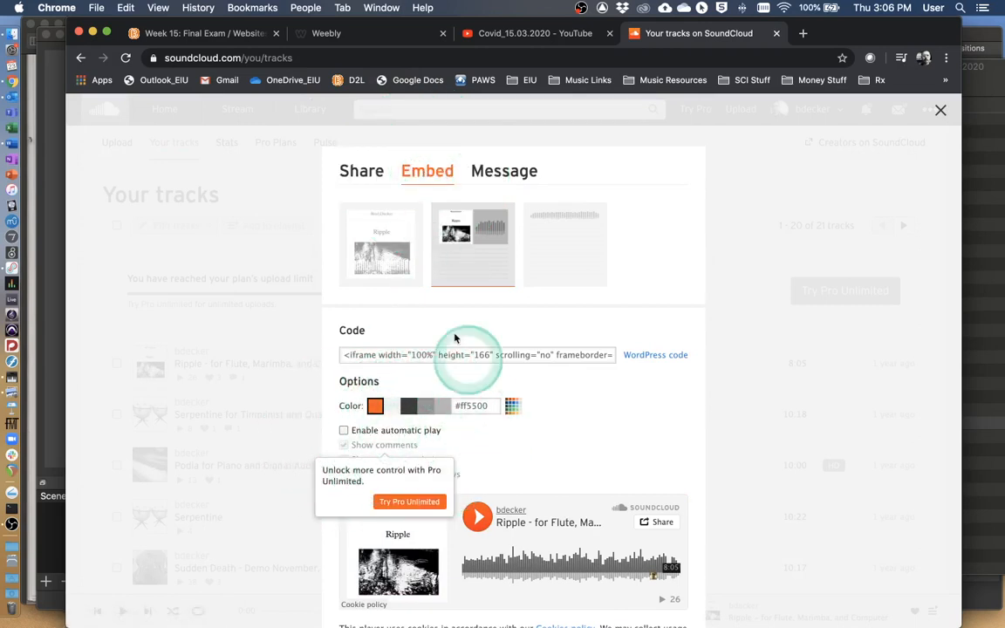
click(395, 356)
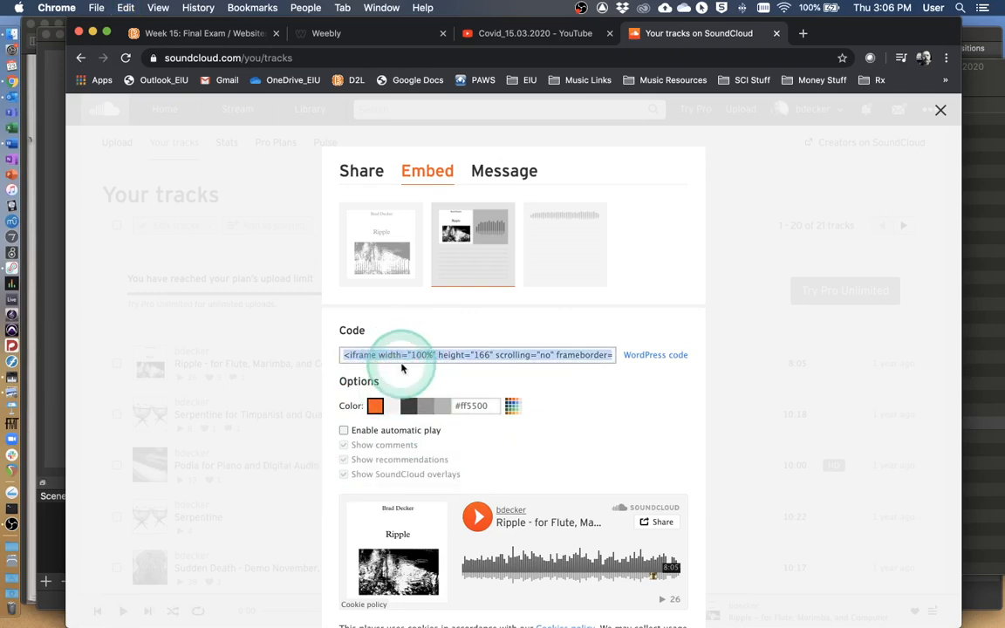
Return to the Weebly editor and replace the middle element's placeholder HTML with the copied SoundCloud embed code.
click(376, 33)
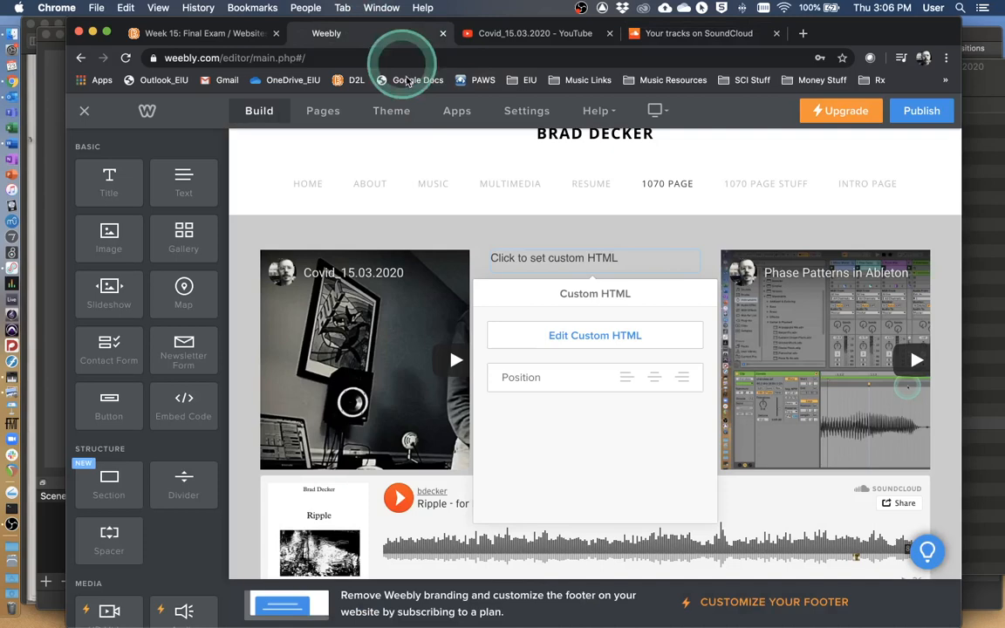
click(557, 342)
key(super+v)
click(574, 393)
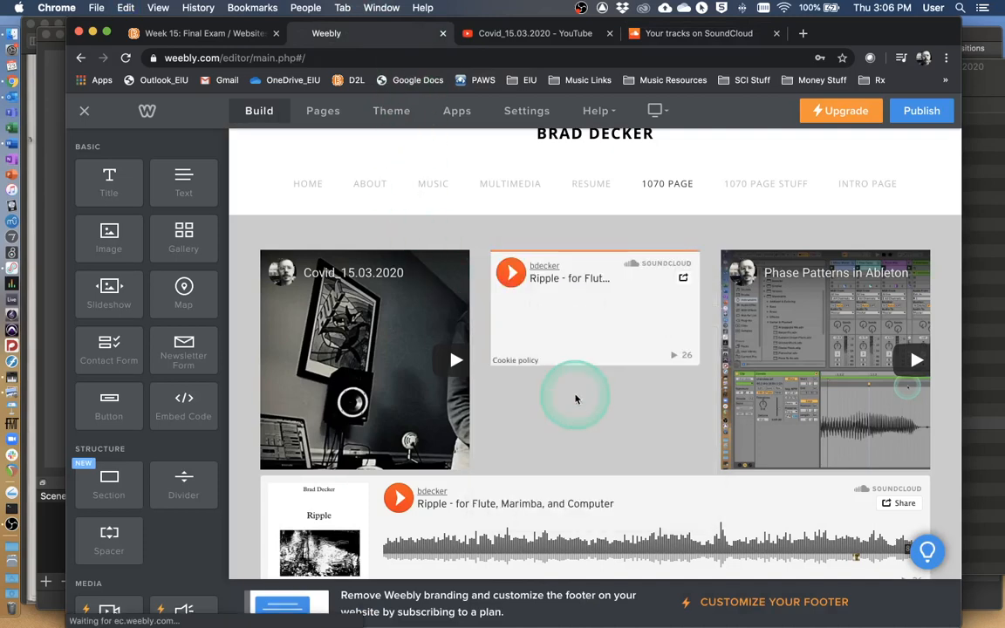
click(622, 344)
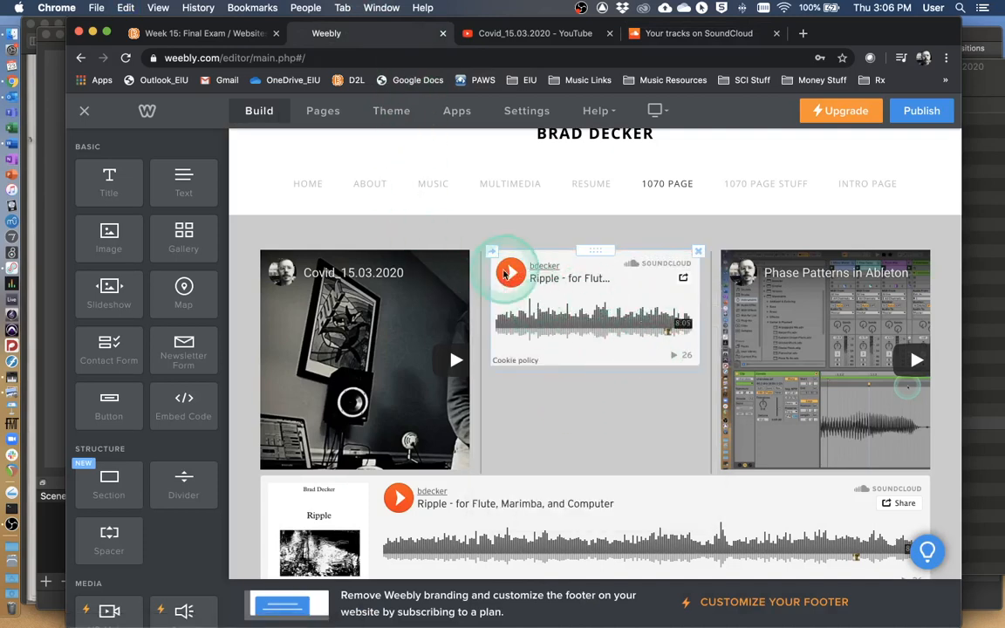
Delete the Phase Patterns in Ableton video and the full-width SoundCloud player below the media row.
click(927, 250)
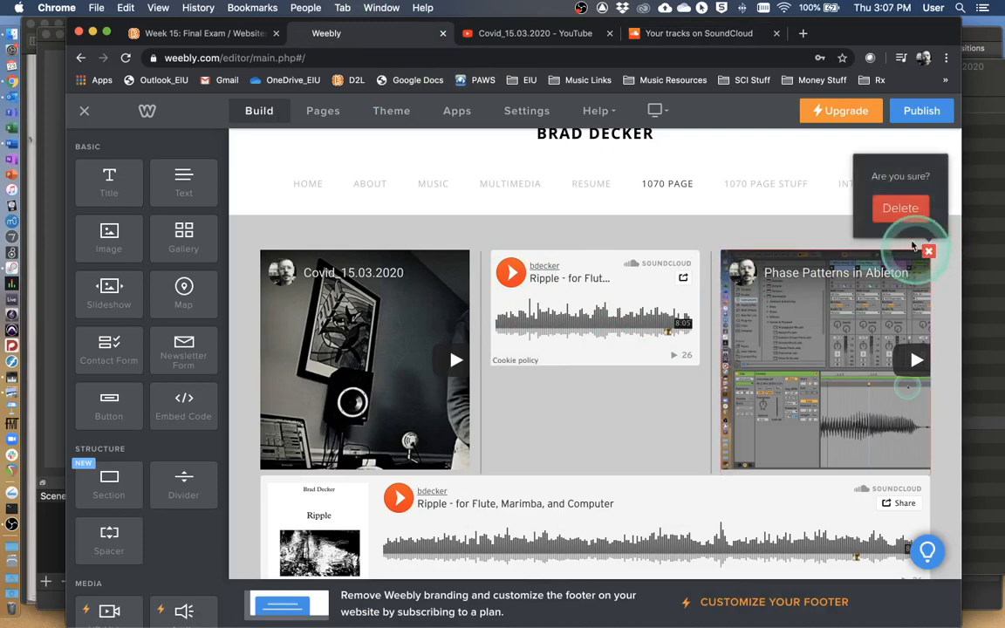
click(903, 212)
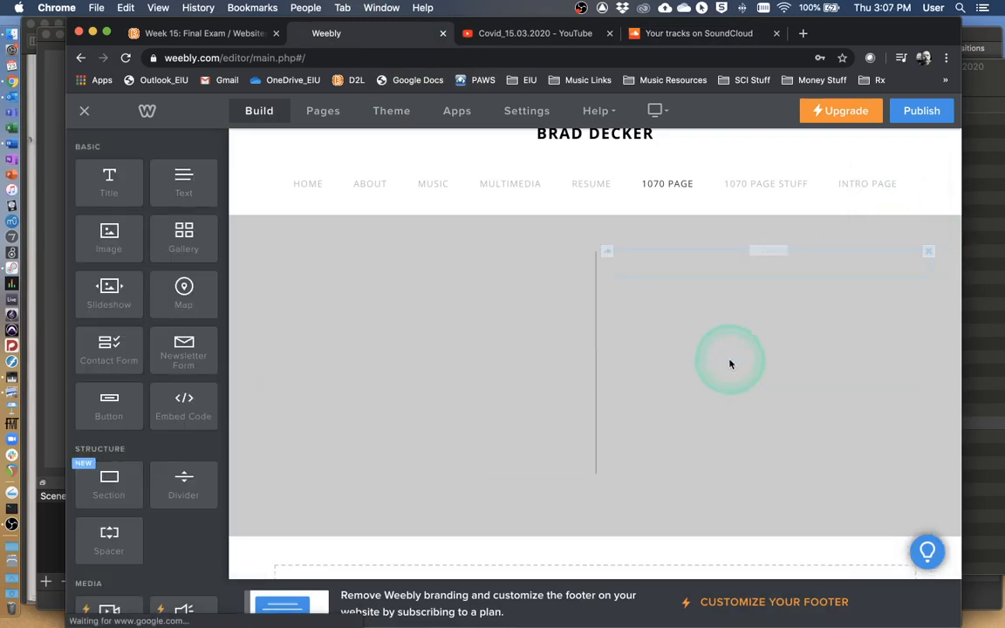
scroll(654, 391, down, 2)
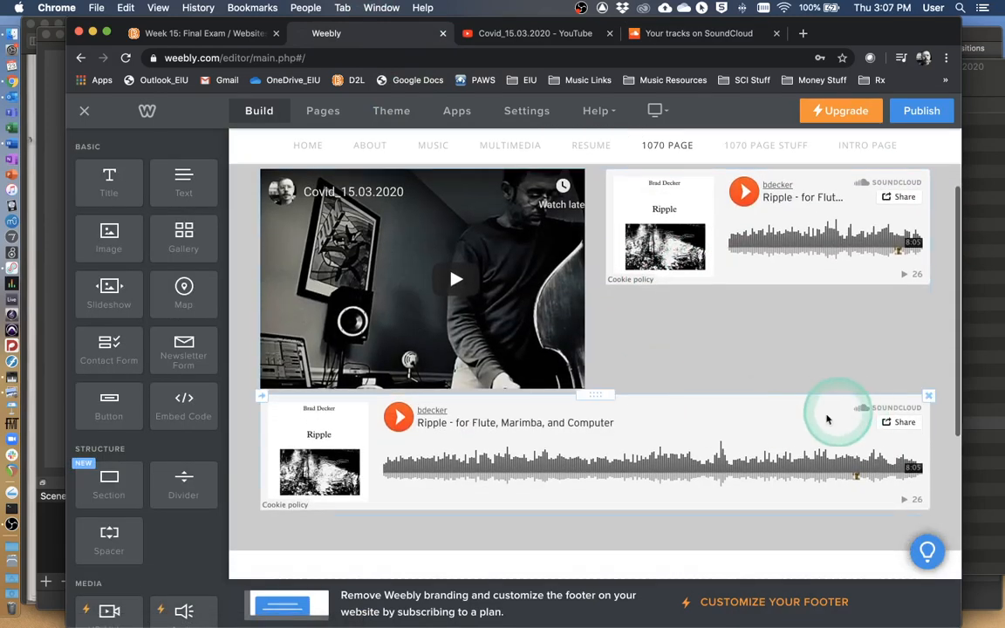
click(928, 398)
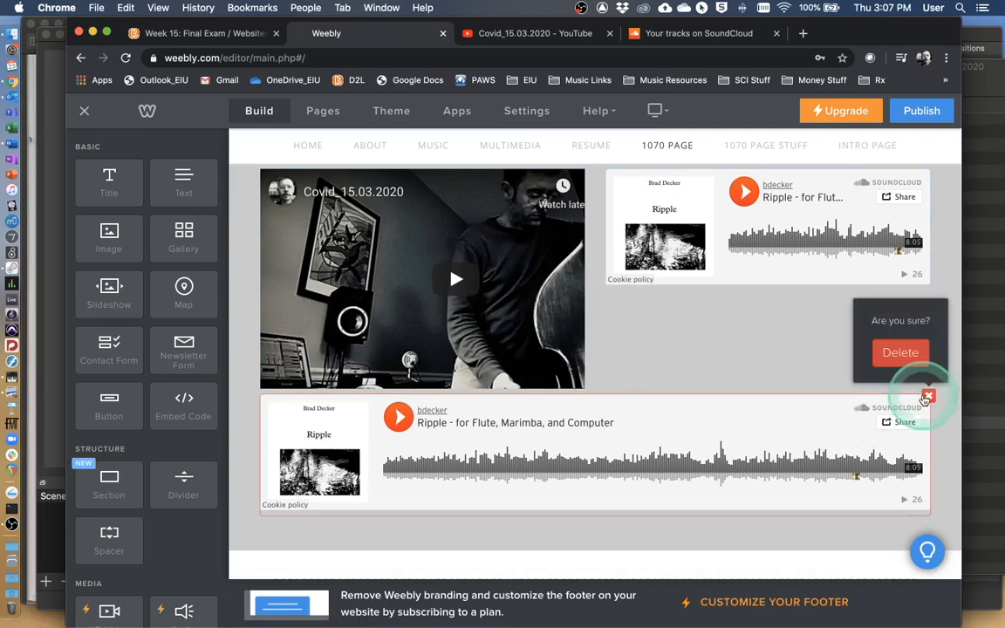
click(908, 355)
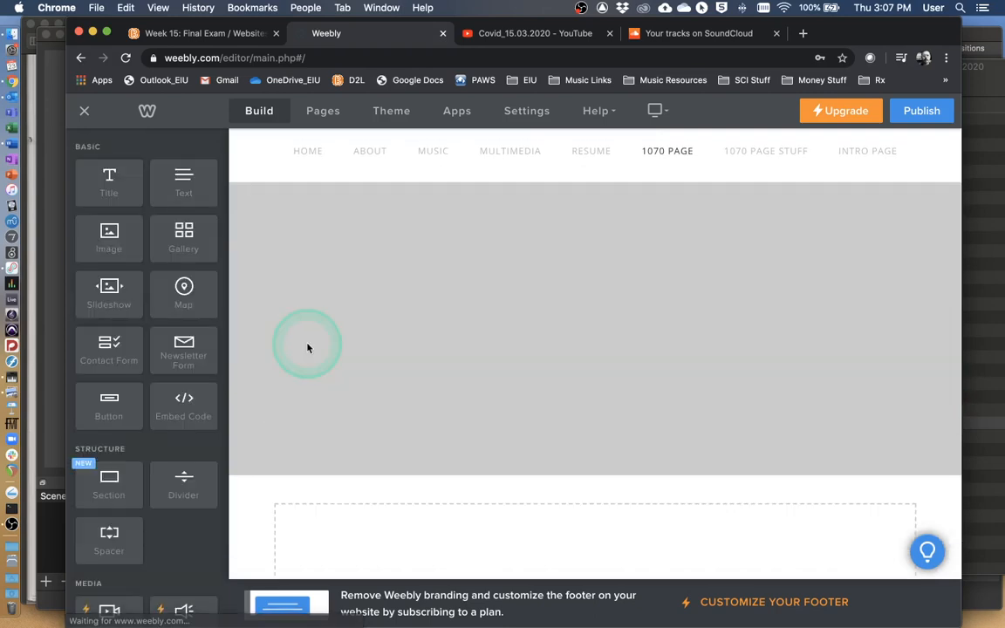
Add a Scribd Document element across the full width below the Covid_15.03.2020 video and the SoundCloud player.
scroll(161, 406, down, 5)
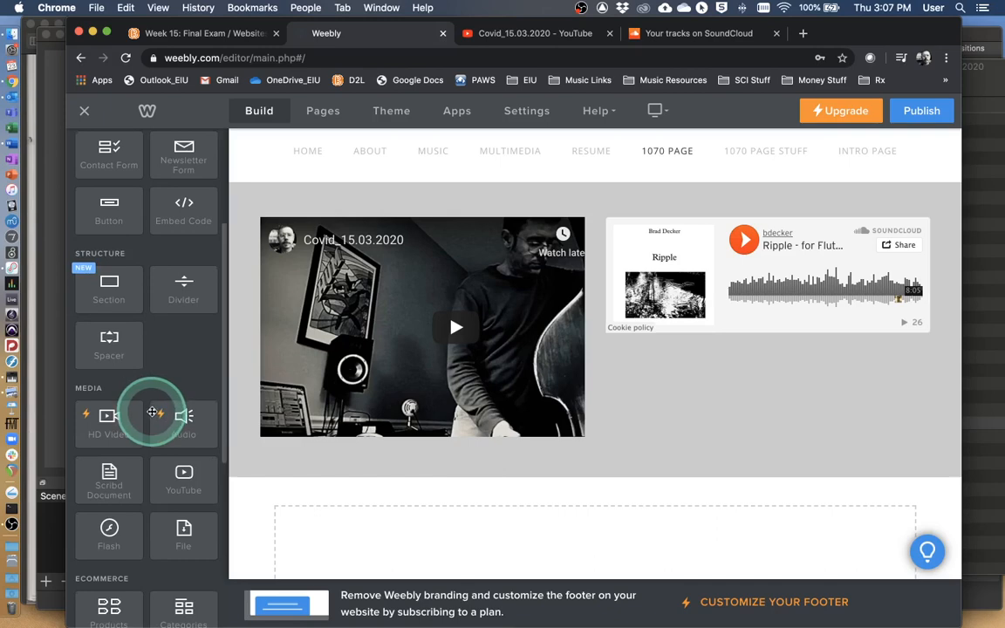
scroll(152, 412, down, 7)
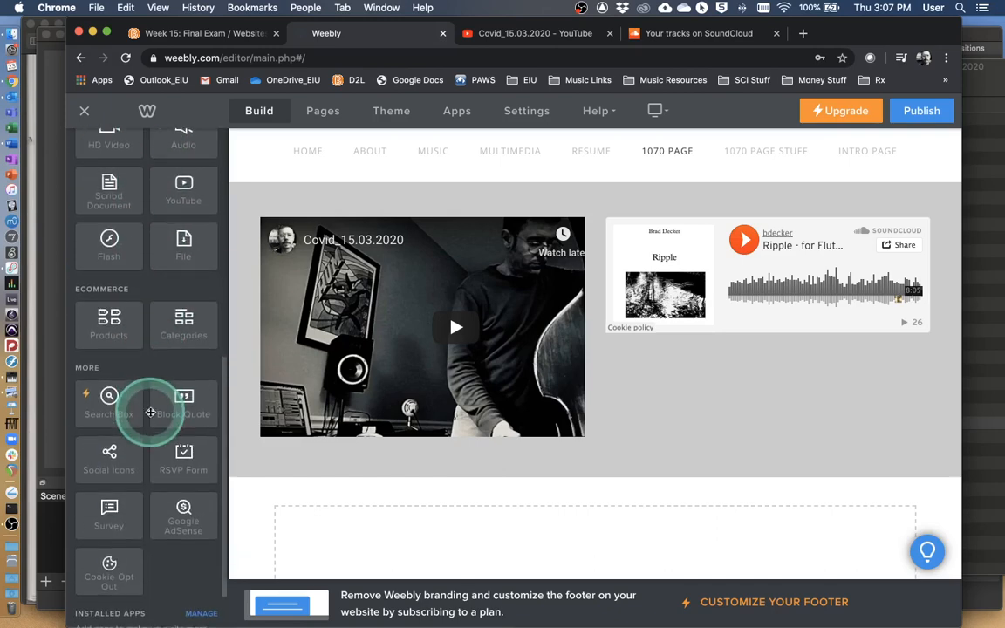
scroll(150, 412, down, 2)
scroll(150, 415, up, 4)
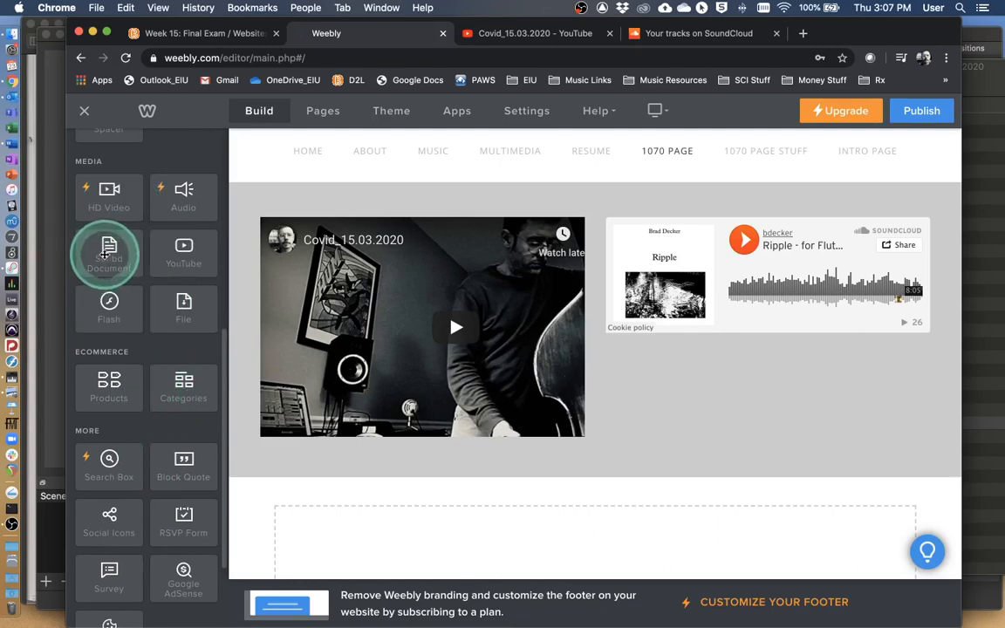
drag(106, 253, 530, 463)
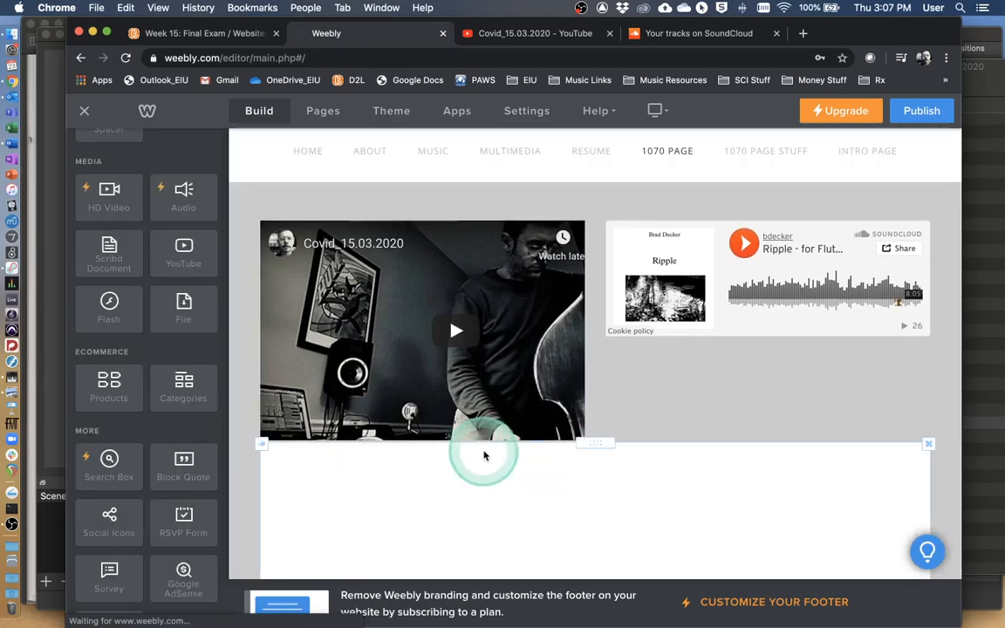
scroll(627, 466, down, 4)
scroll(628, 466, up, 1)
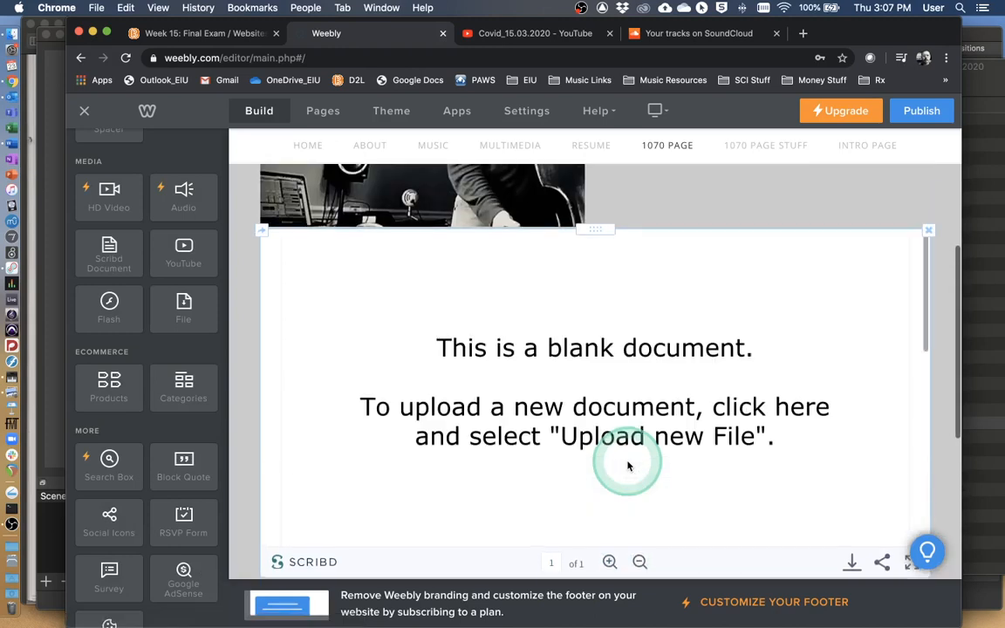
scroll(628, 464, down, 1)
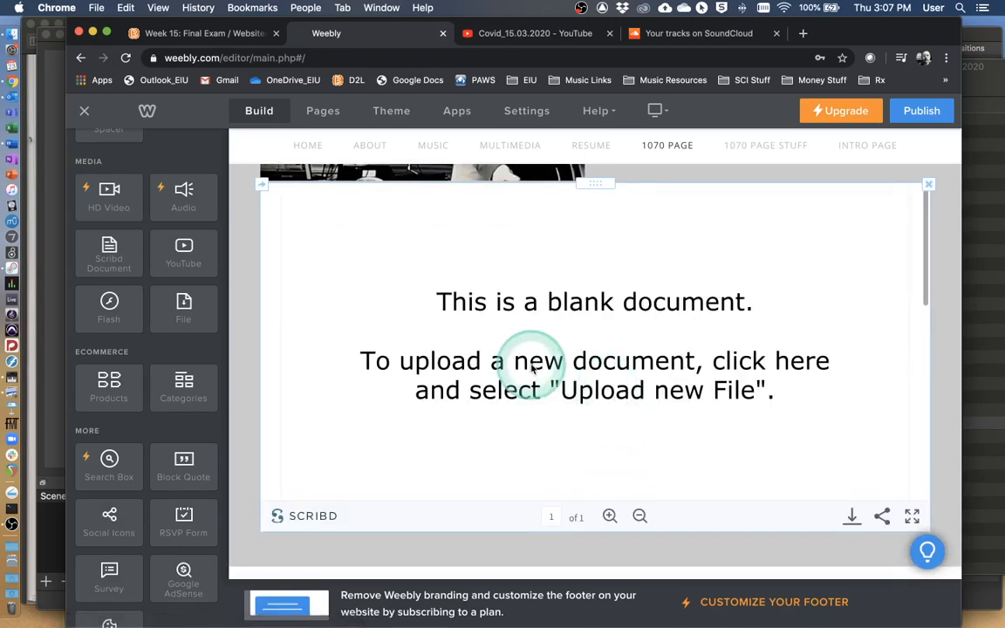
Upload st louis blues.pdf from the 1070_2017_week15 folder into the blank Scribd document.
click(592, 371)
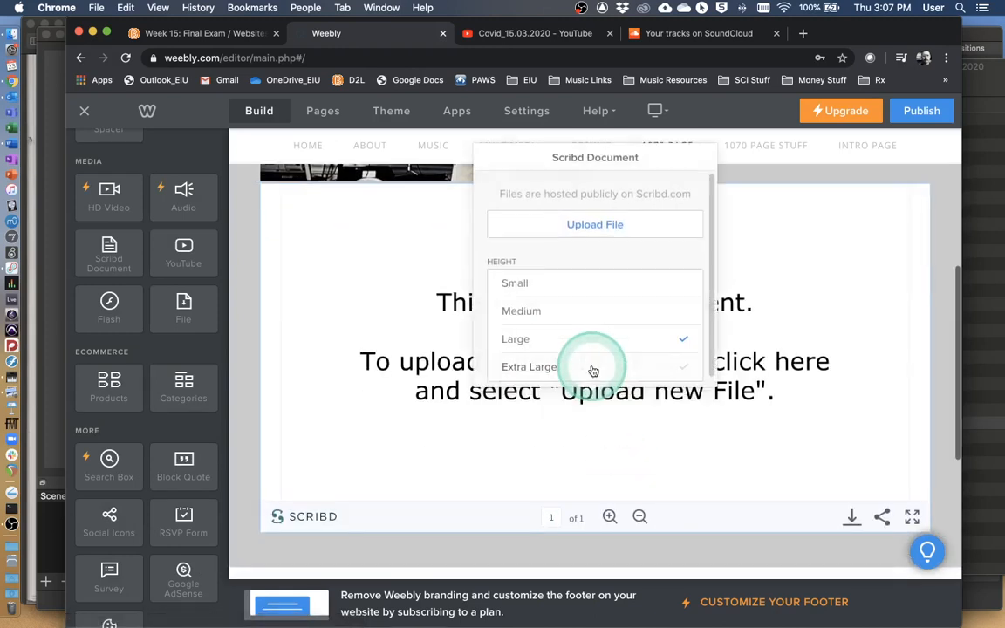
click(601, 225)
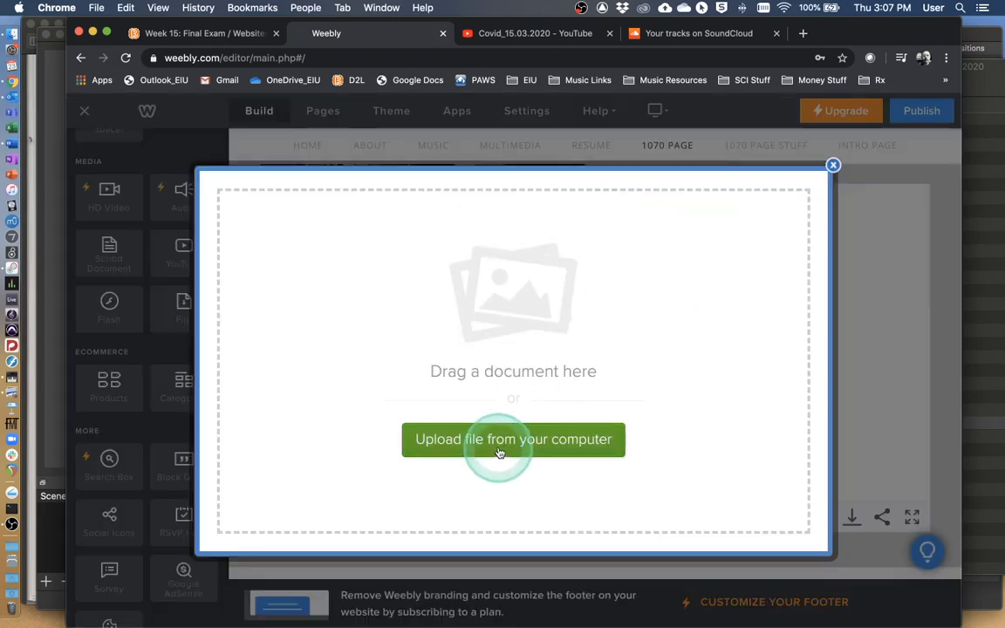
click(830, 174)
click(536, 439)
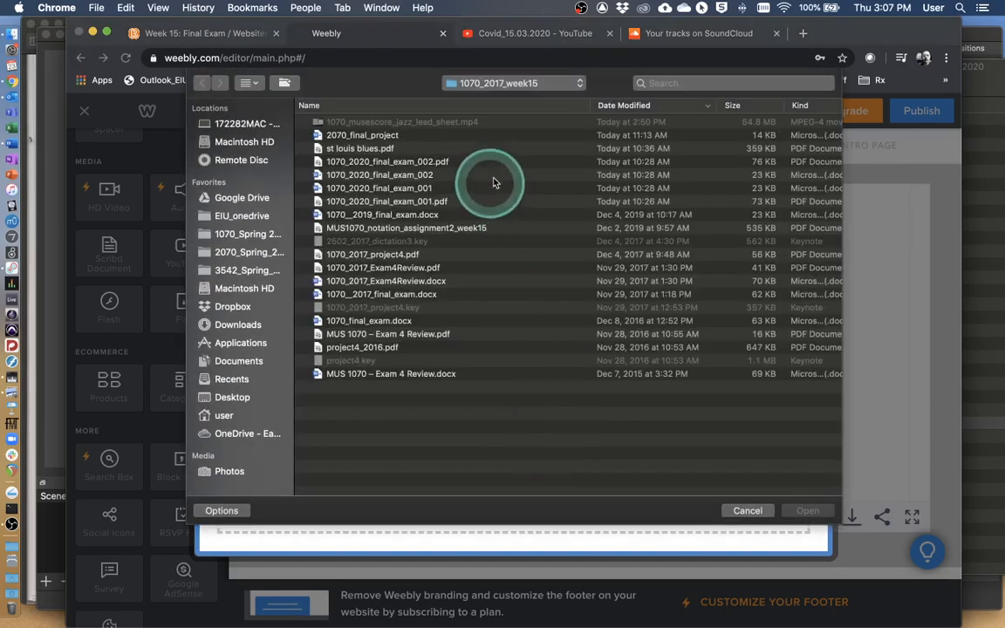
click(371, 153)
click(803, 511)
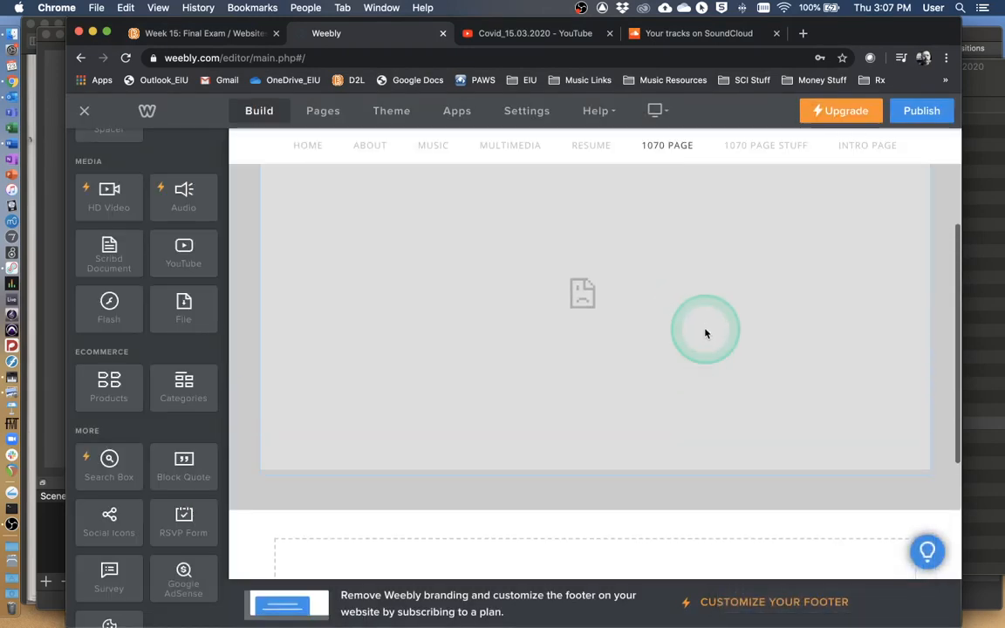
Review the embedded St. Louis Blues score, its Scribd document options and the overall layout of the 1070 Page.
scroll(708, 337, down, 3)
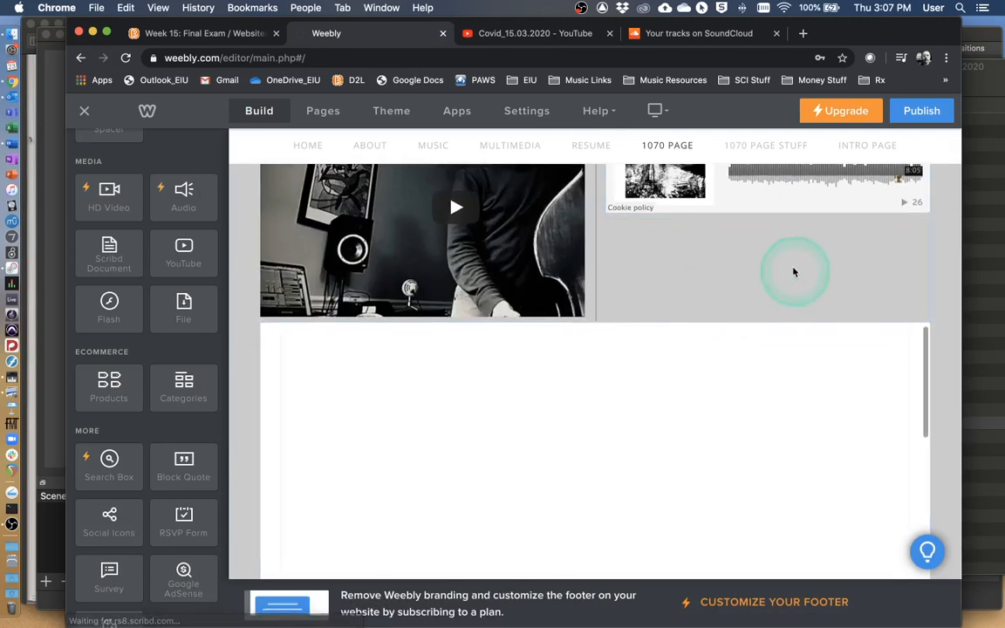
scroll(791, 272, down, 2)
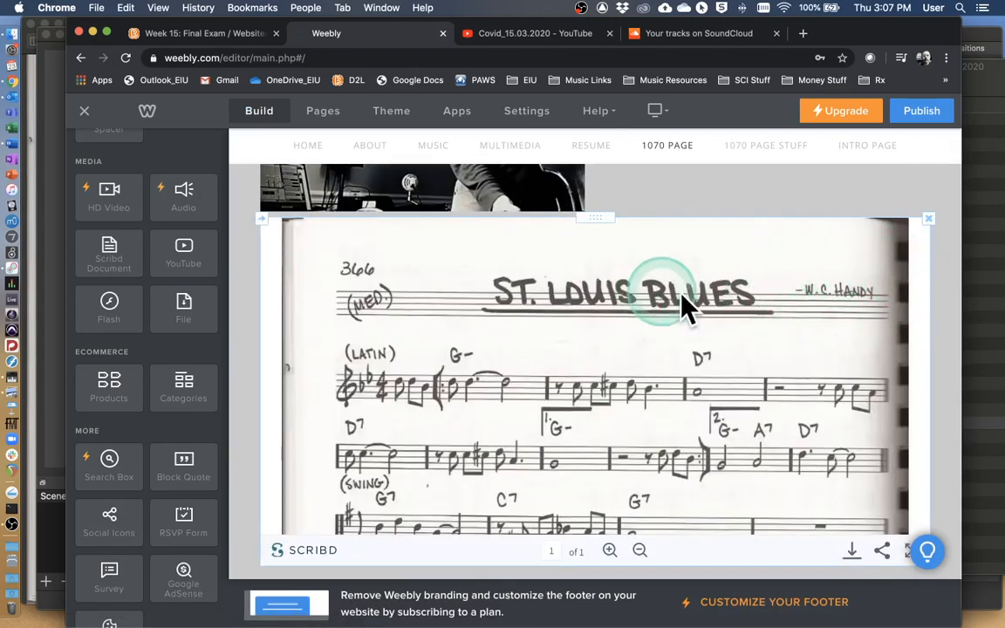
scroll(712, 307, down, 1)
click(723, 311)
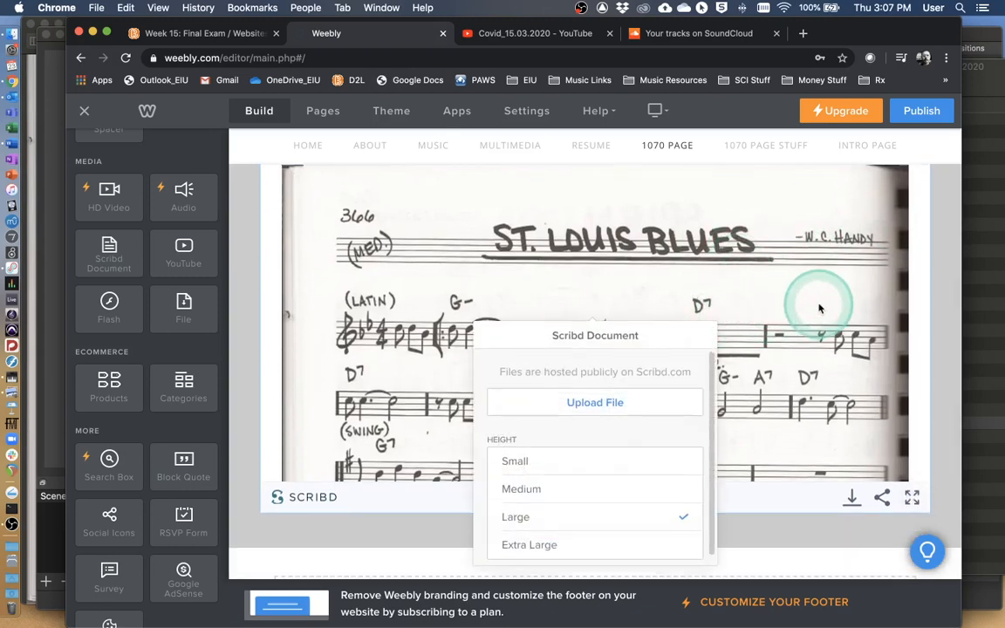
click(929, 276)
scroll(904, 274, up, 2)
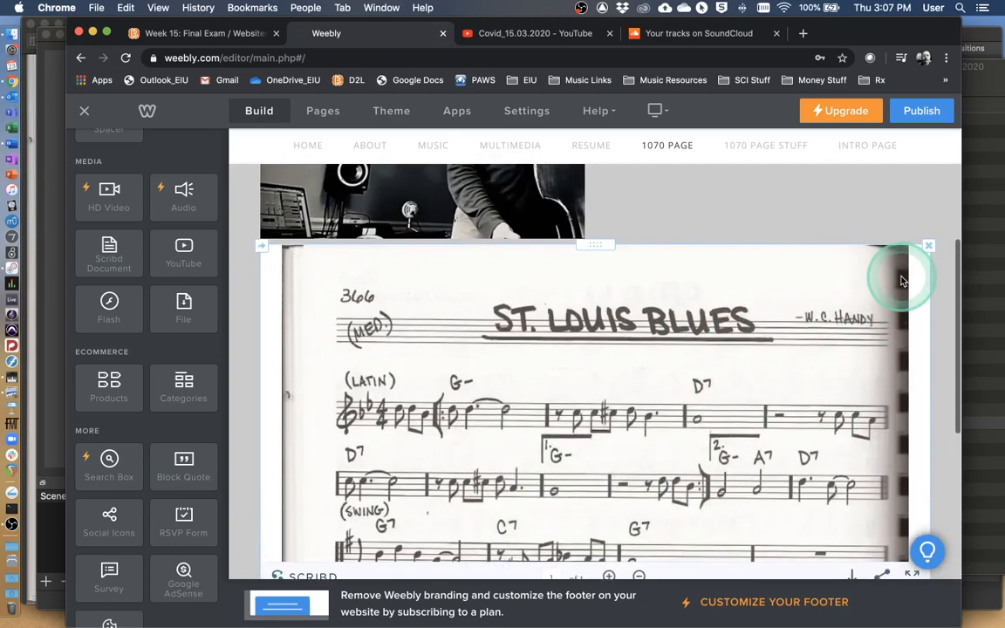
scroll(781, 296, down, 2)
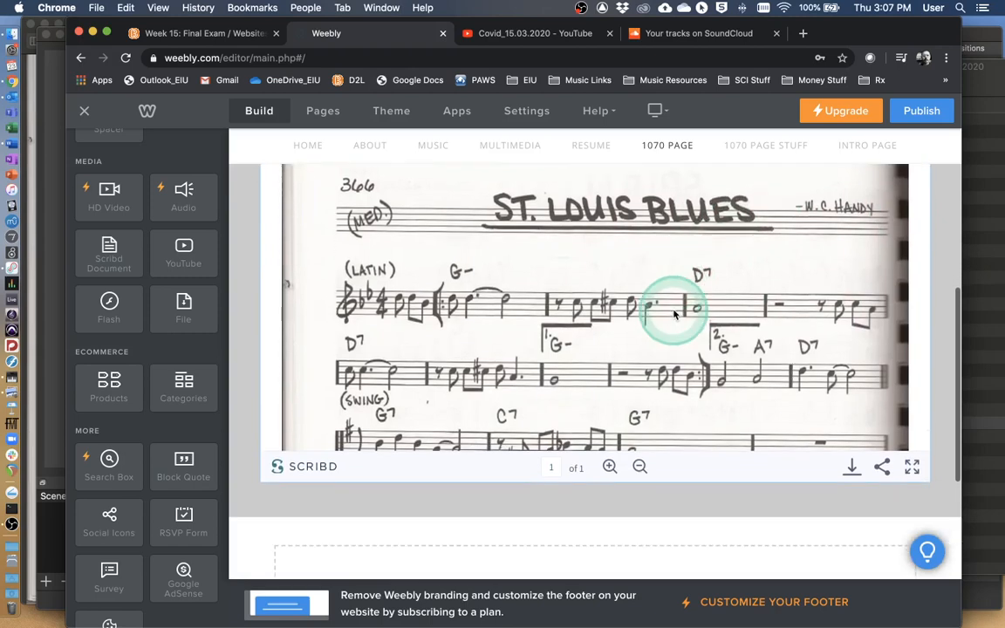
click(640, 467)
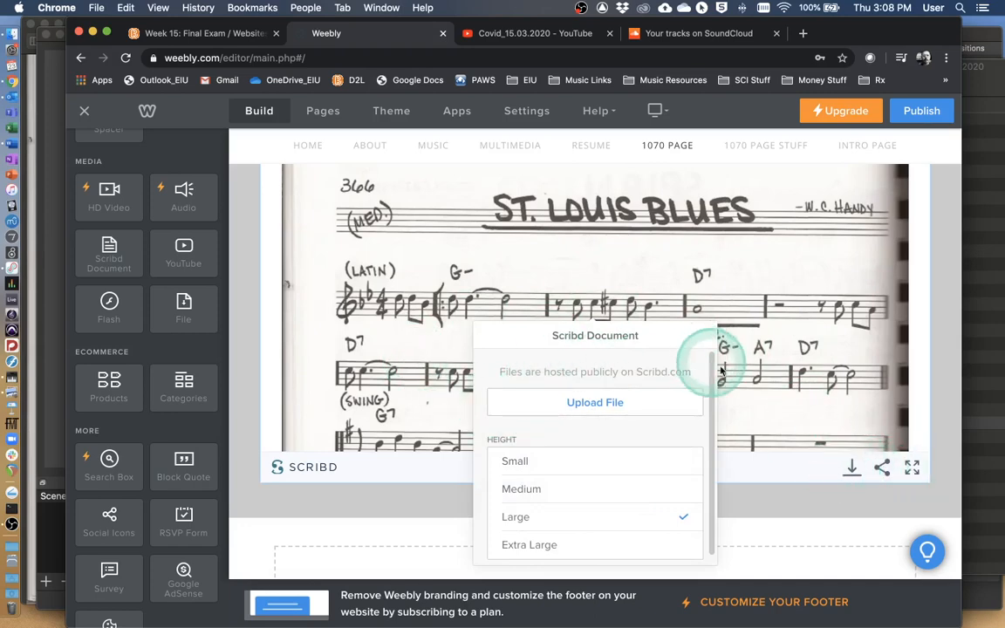
scroll(473, 254, up, 3)
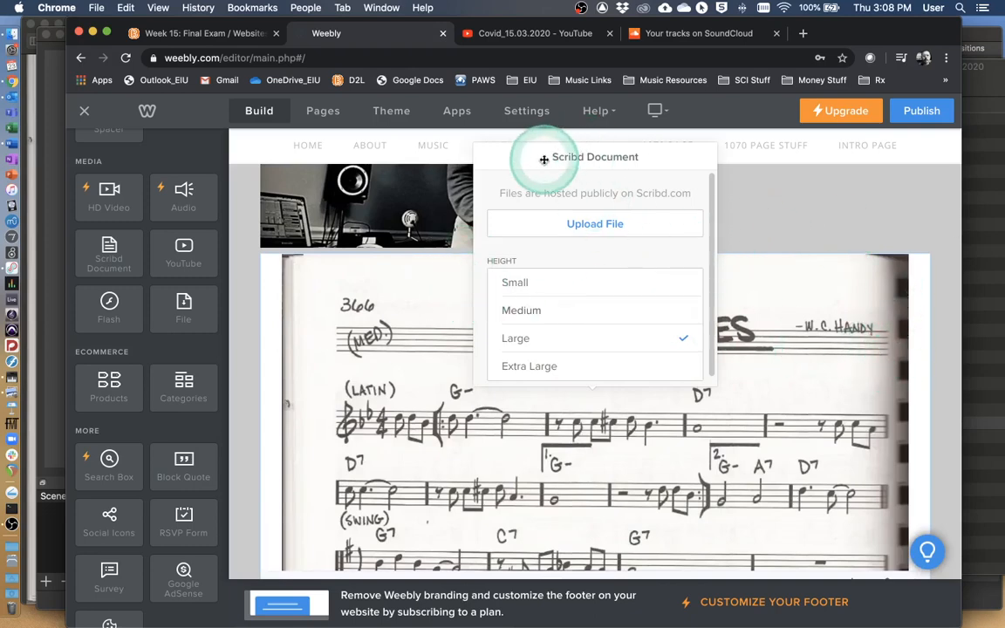
click(846, 209)
scroll(829, 205, down, 6)
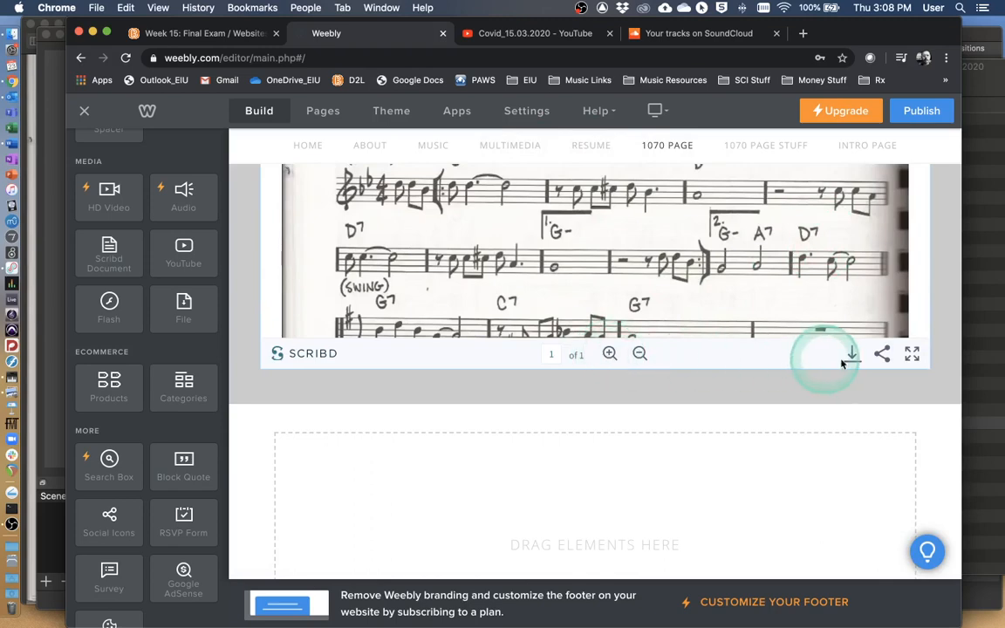
scroll(541, 243, up, 3)
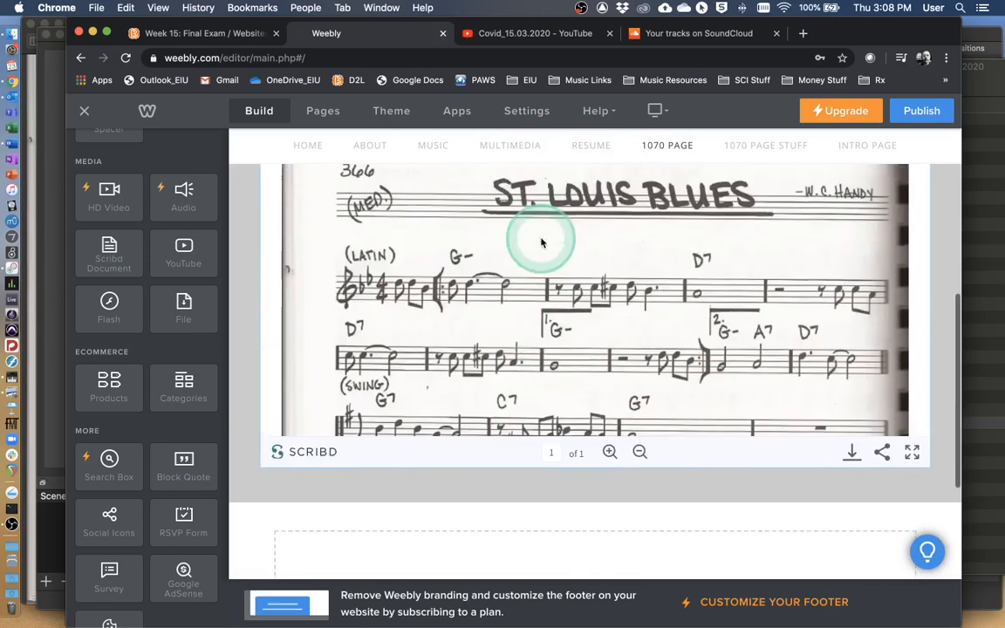
scroll(541, 243, up, 10)
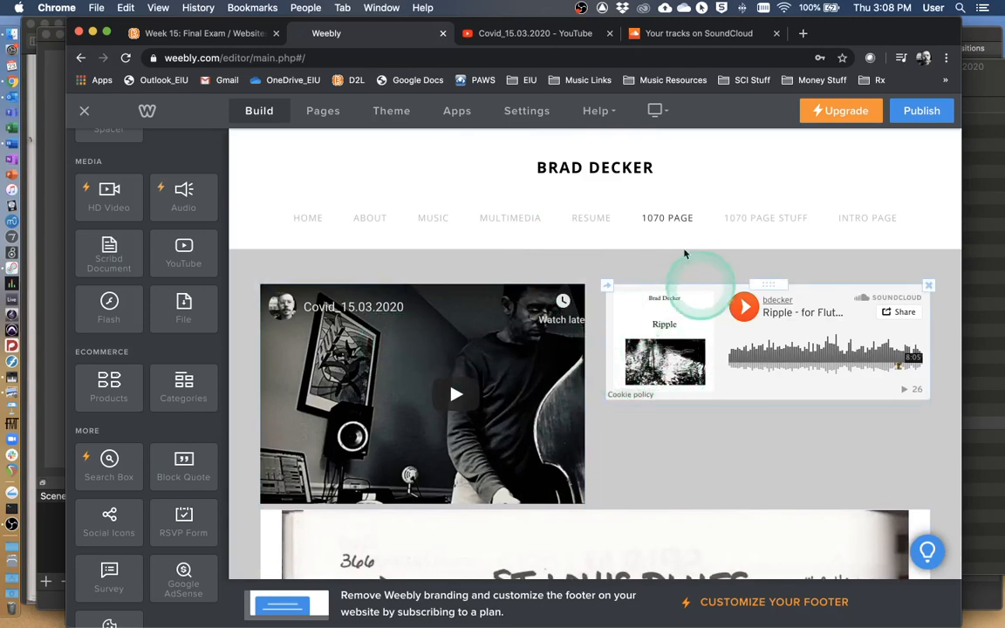
Switch to the D2L course page and review the Module 4 Lab Project requirements and the other Week 15 assignments.
click(170, 32)
scroll(502, 262, down, 5)
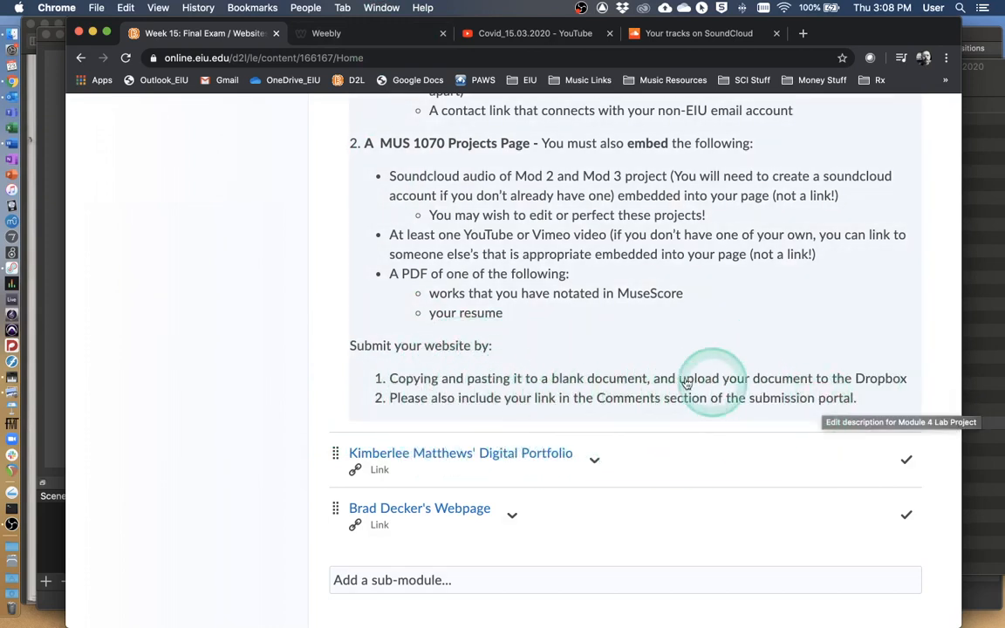
scroll(578, 359, up, 10)
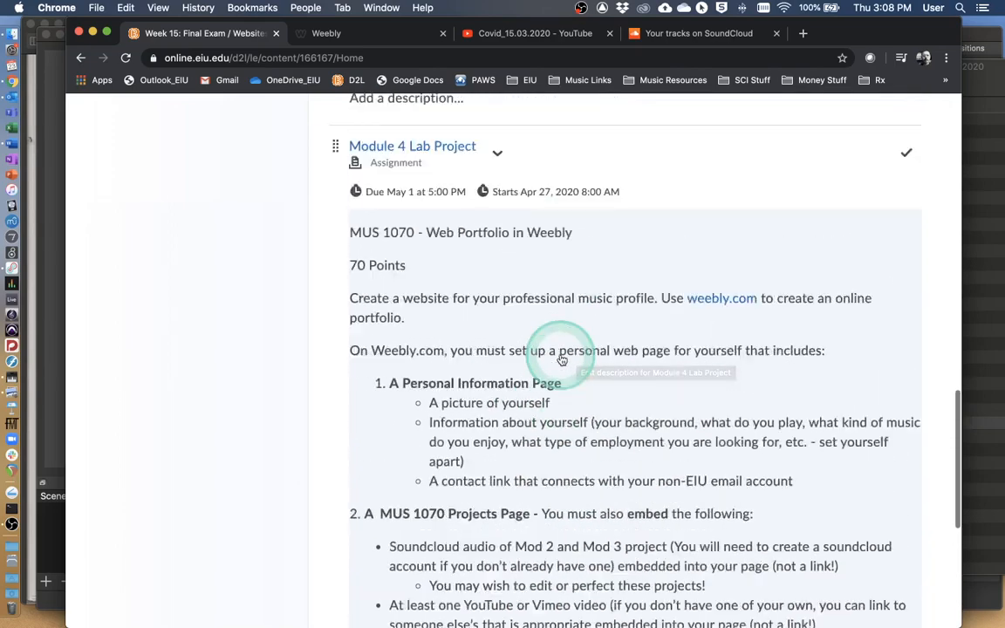
scroll(562, 359, up, 8)
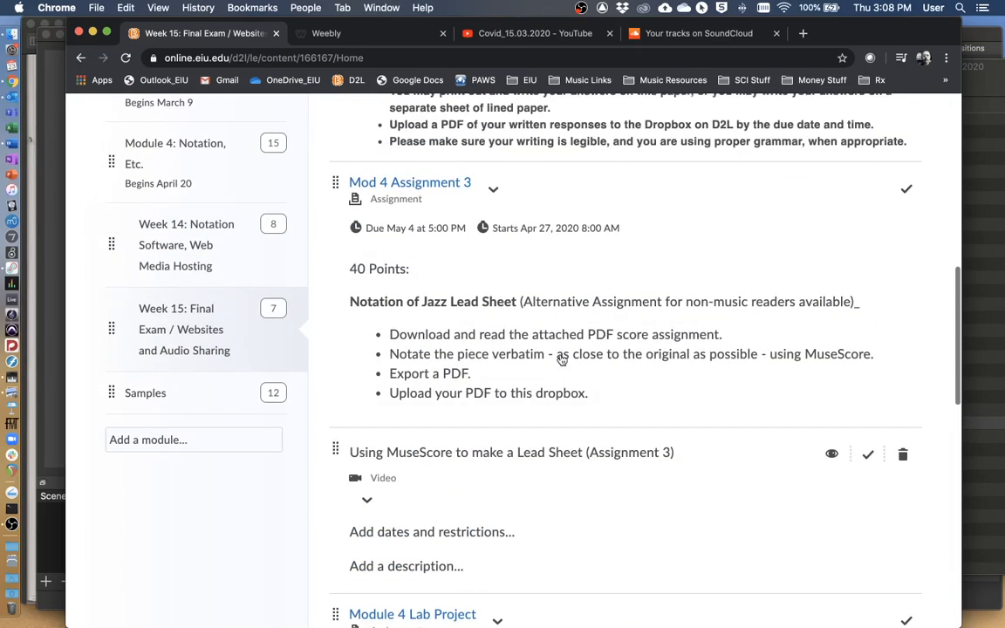
scroll(561, 359, up, 8)
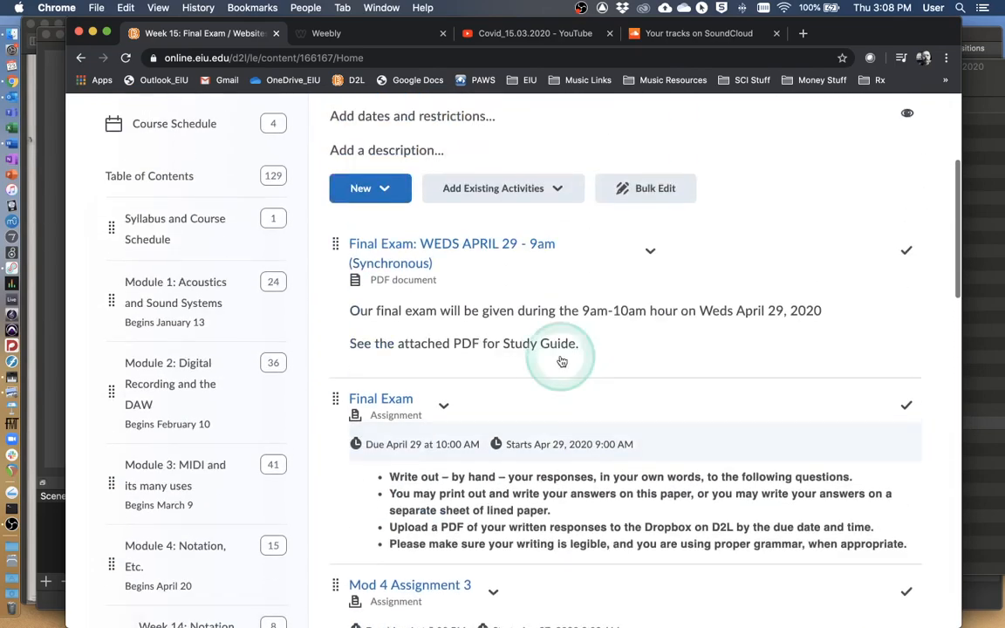